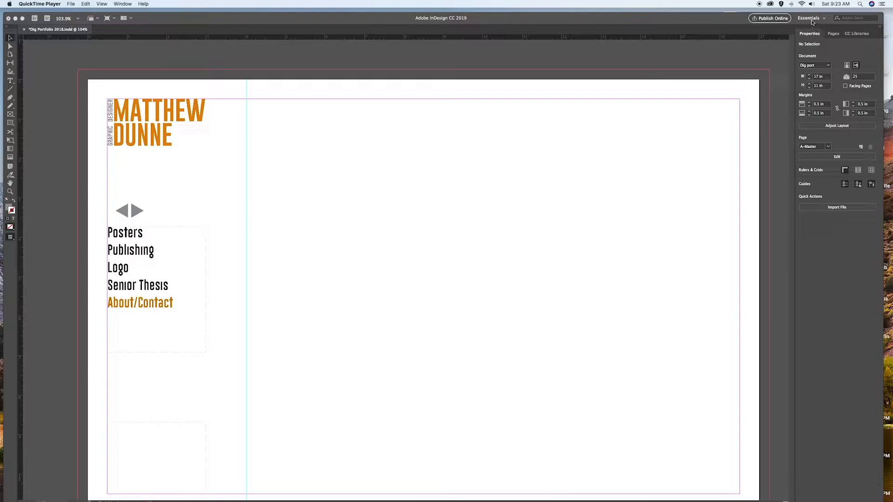
- Switch the workspace to Interactive for PDF
{"action": "left_click", "coordinate": [812, 22]}
{"action": "left_click", "coordinate": [812, 21]}
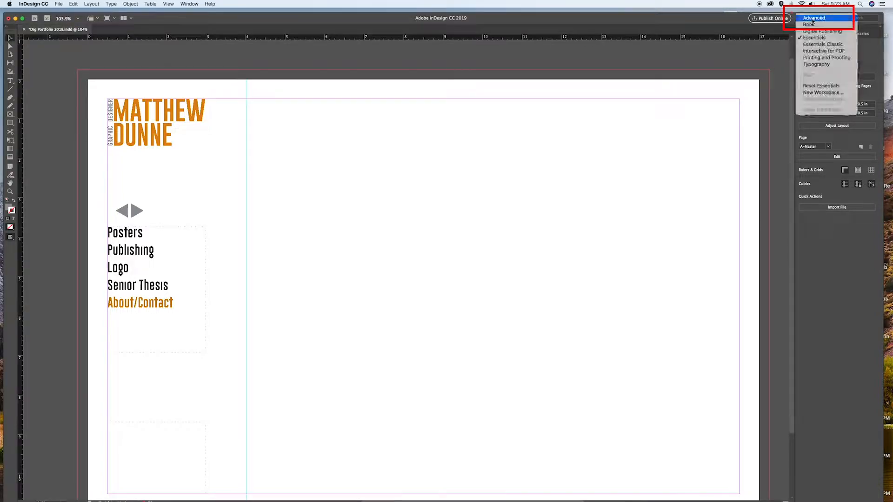
{"action": "left_click", "coordinate": [814, 51]}
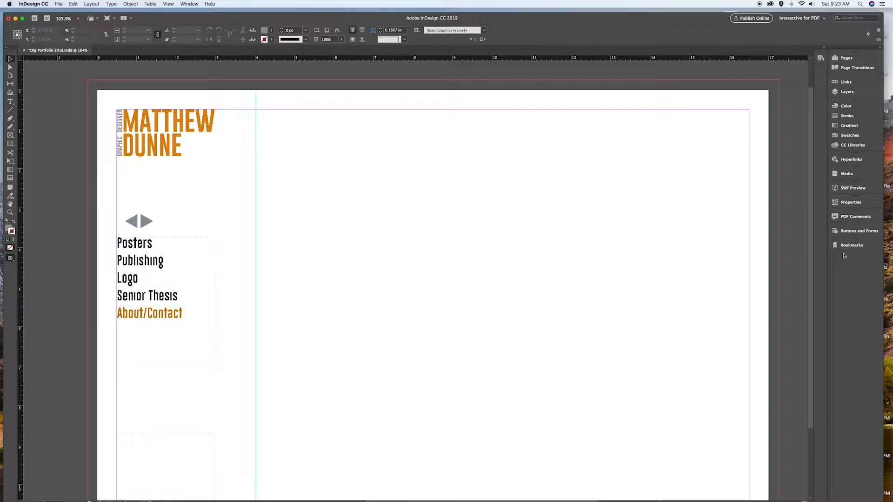
- Open the Pages panel and browse through the page thumbnails
{"action": "left_click", "coordinate": [847, 60]}
{"action": "scroll", "coordinate": [795, 144], "scroll_direction": "down", "scroll_amount": 2}
{"action": "scroll", "coordinate": [787, 168], "scroll_direction": "down", "scroll_amount": 15}
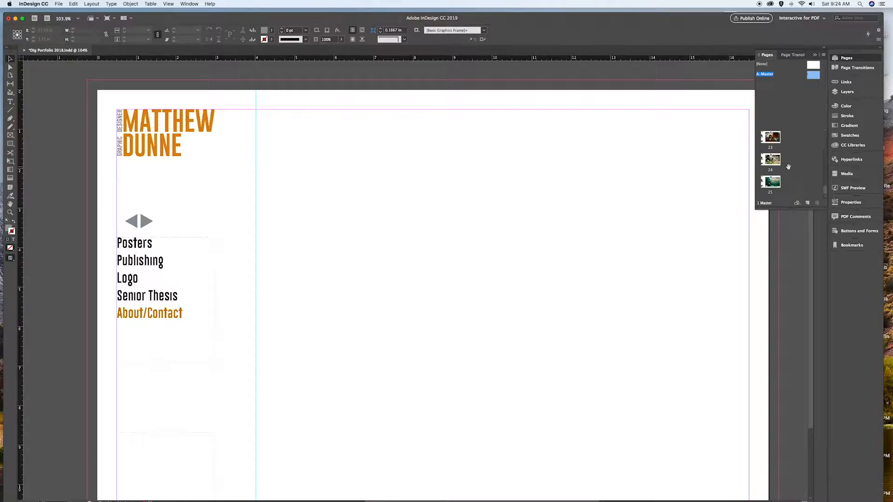
{"action": "scroll", "coordinate": [787, 167], "scroll_direction": "up", "scroll_amount": 15}
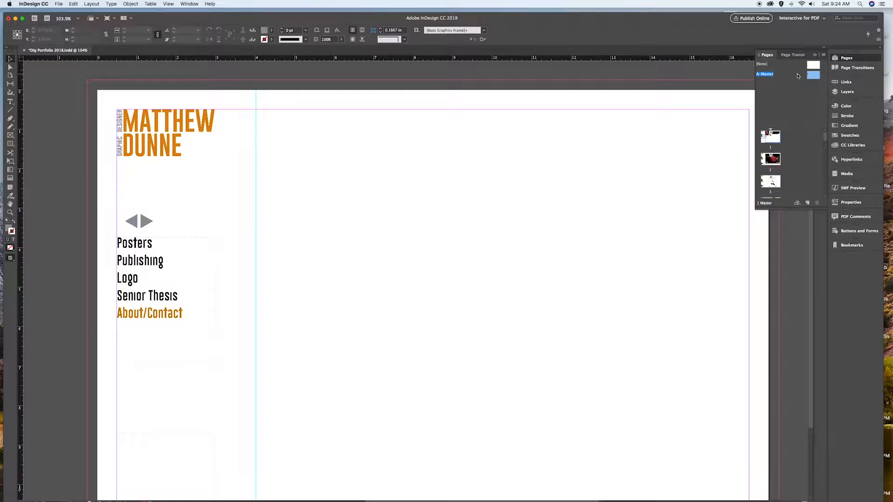
{"action": "scroll", "coordinate": [156, 165], "scroll_direction": "down", "scroll_amount": 2}
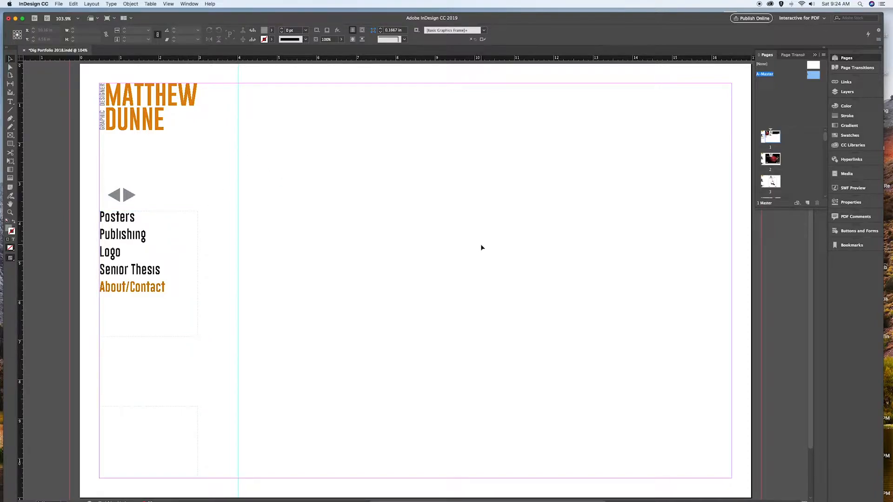
- Open the Buttons and Forms panel and float it over the document
{"action": "left_click", "coordinate": [847, 234]}
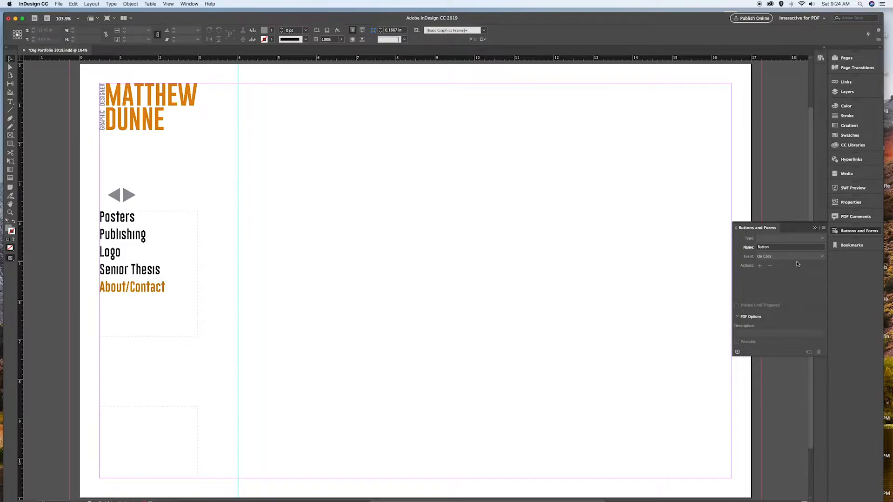
{"action": "left_click", "coordinate": [851, 245]}
{"action": "left_click_drag", "start_coordinate": [789, 245], "coordinate": [330, 205]}
{"action": "left_click_drag", "start_coordinate": [740, 231], "coordinate": [351, 210]}
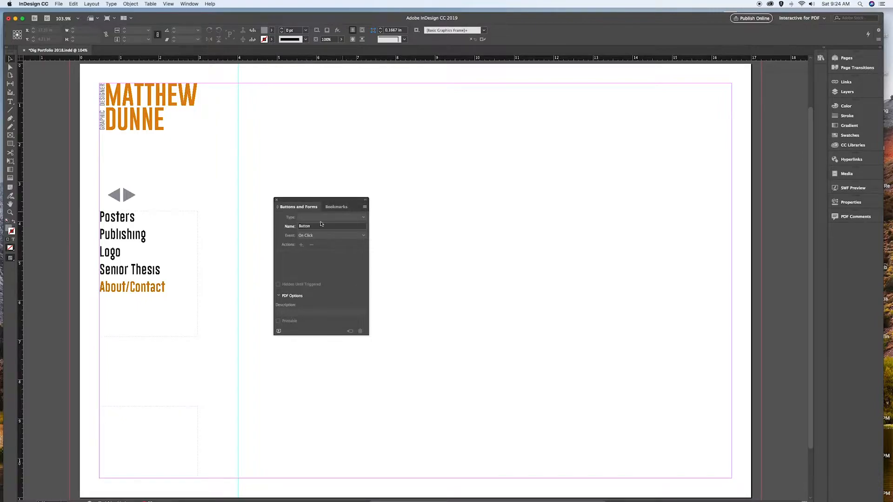
- Draw a frame over the right-pointing arrow and convert it to a Button
{"action": "left_click", "coordinate": [11, 135]}
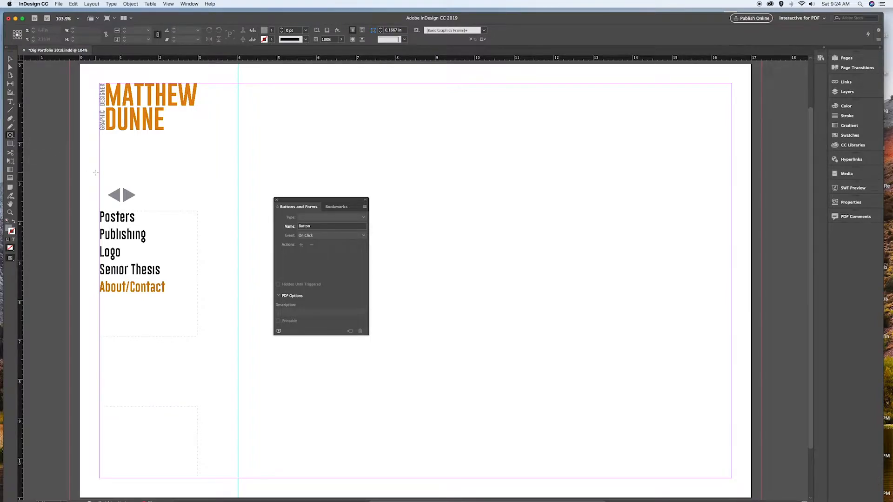
{"action": "left_click_drag", "start_coordinate": [122, 186], "coordinate": [136, 202]}
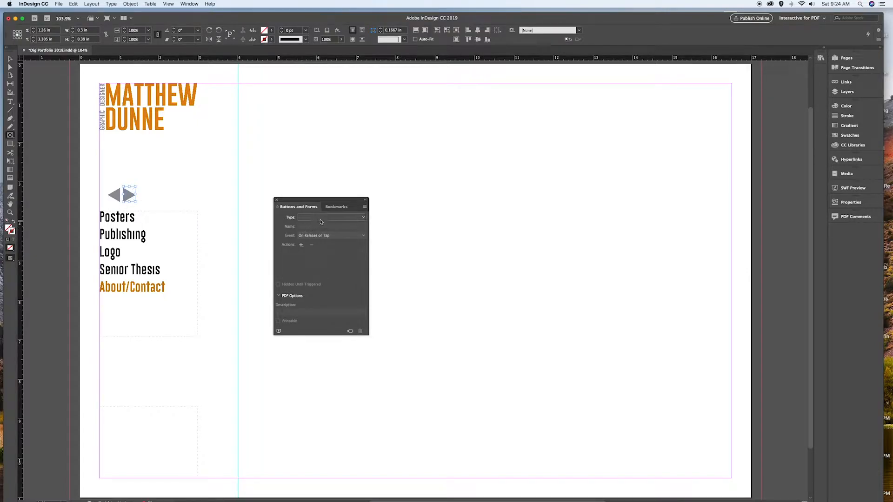
{"action": "left_click", "coordinate": [337, 217]}
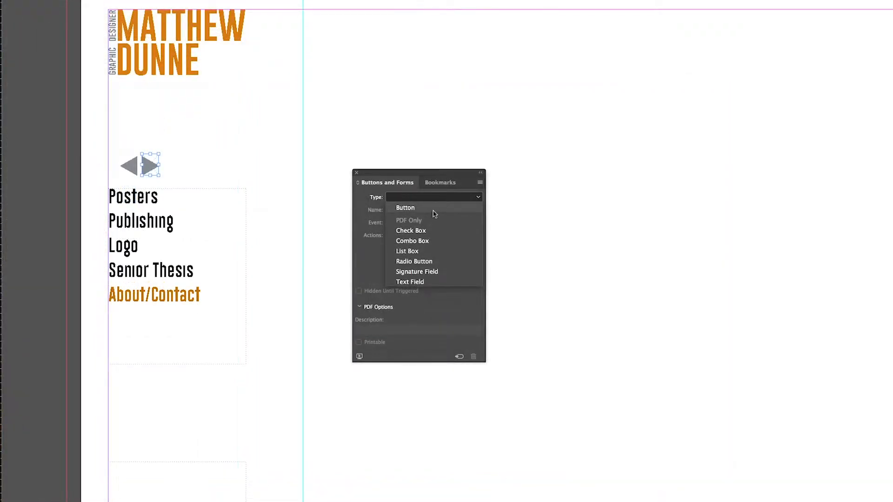
{"action": "left_click", "coordinate": [434, 212]}
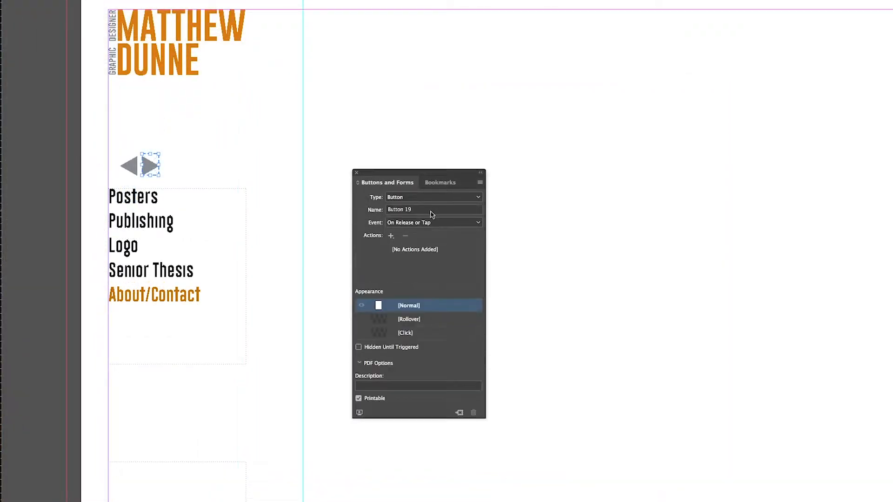
- Name the button Next and set its event to On Click
{"action": "left_click", "coordinate": [418, 210]}
{"action": "key", "text": "BackSpace"}
{"action": "key", "text": "BackSpace"}
{"action": "key", "text": "BackSpace"}
{"action": "key", "text": "BackSpace"}
{"action": "key", "text": "BackSpace"}
{"action": "key", "text": "BackSpace"}
{"action": "key", "text": "BackSpace"}
{"action": "key", "text": "BackSpace"}
{"action": "key", "text": "BackSpace"}
{"action": "type", "text": "Next"}
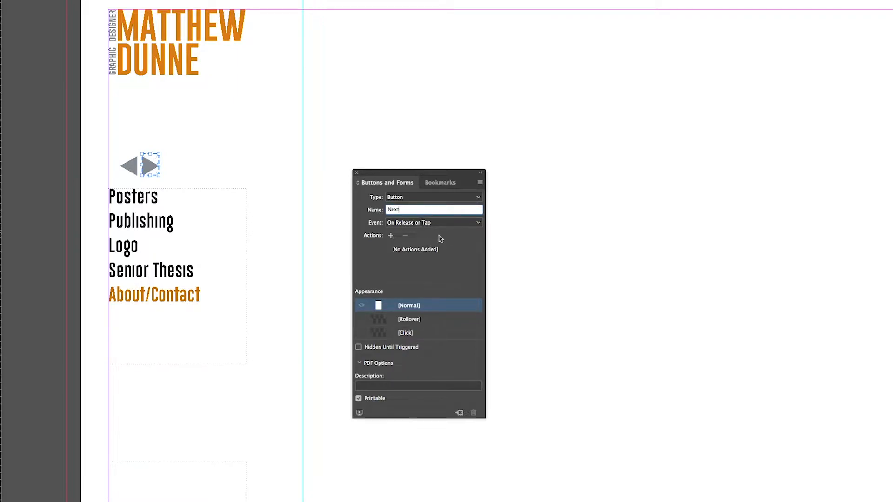
{"action": "left_click", "coordinate": [450, 225]}
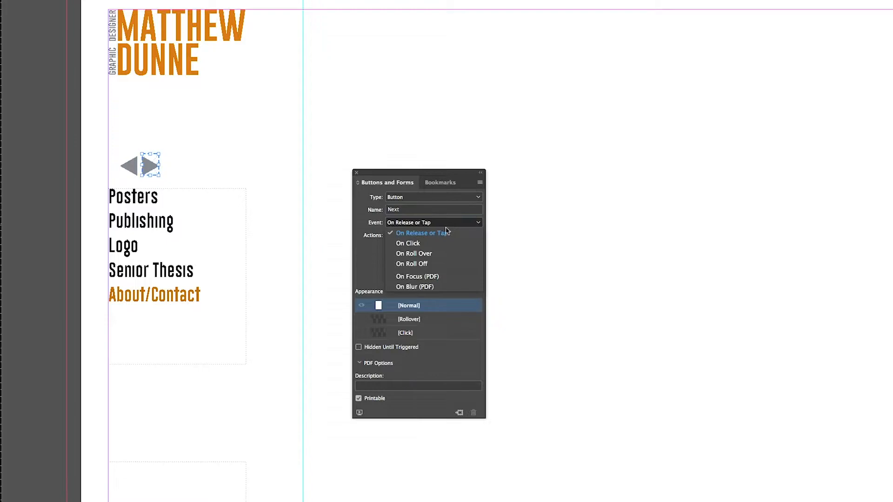
{"action": "left_click", "coordinate": [416, 244]}
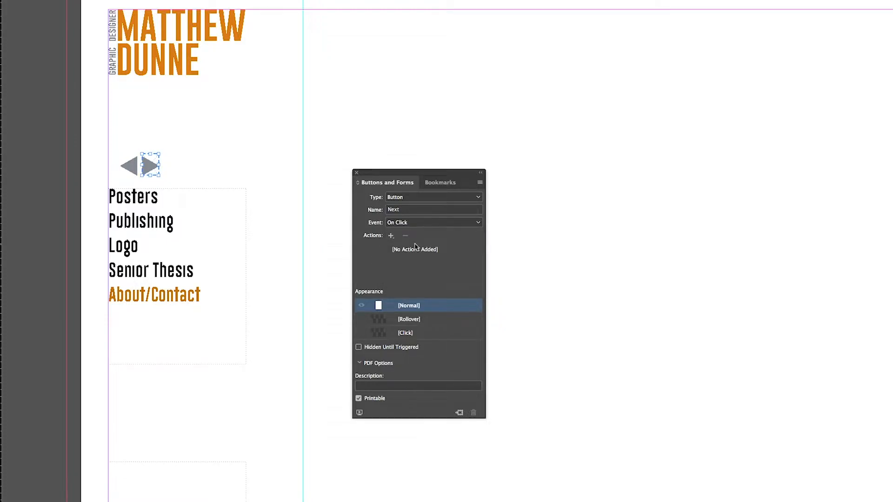
- Add a Go To Next Page action to the Next button with Actual Size zoom
{"action": "left_click", "coordinate": [391, 236]}
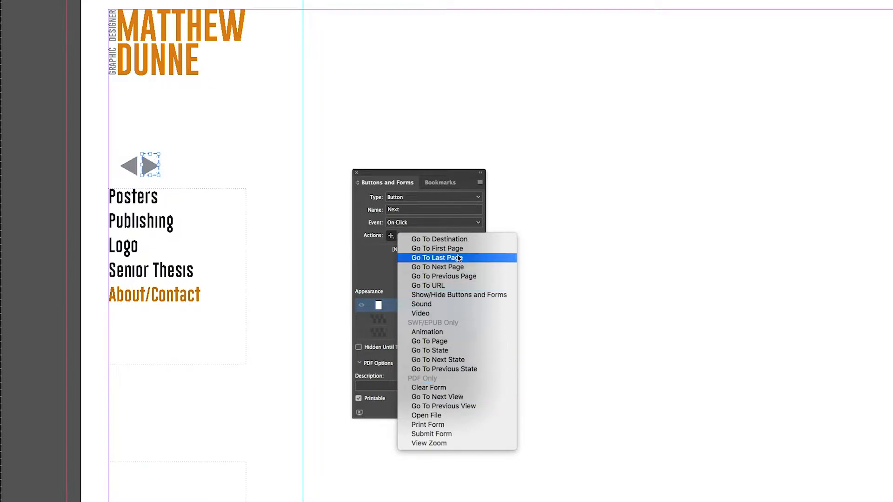
{"action": "left_click", "coordinate": [452, 269]}
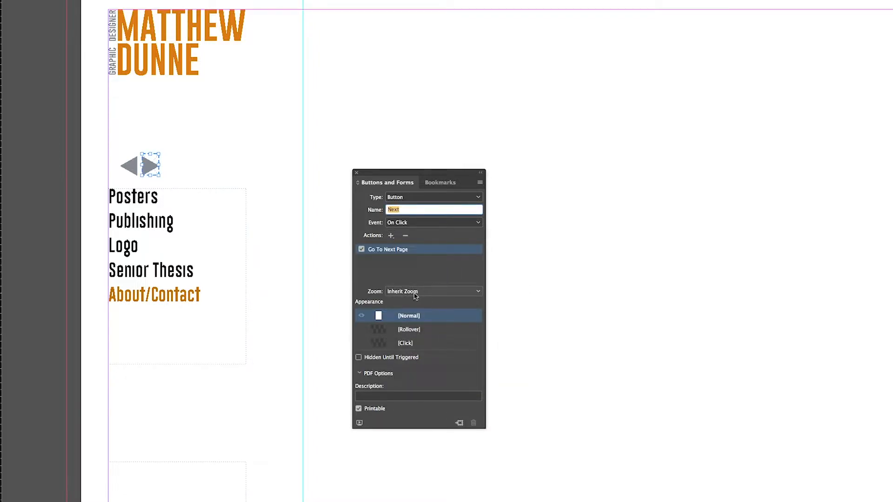
{"action": "left_click", "coordinate": [415, 292]}
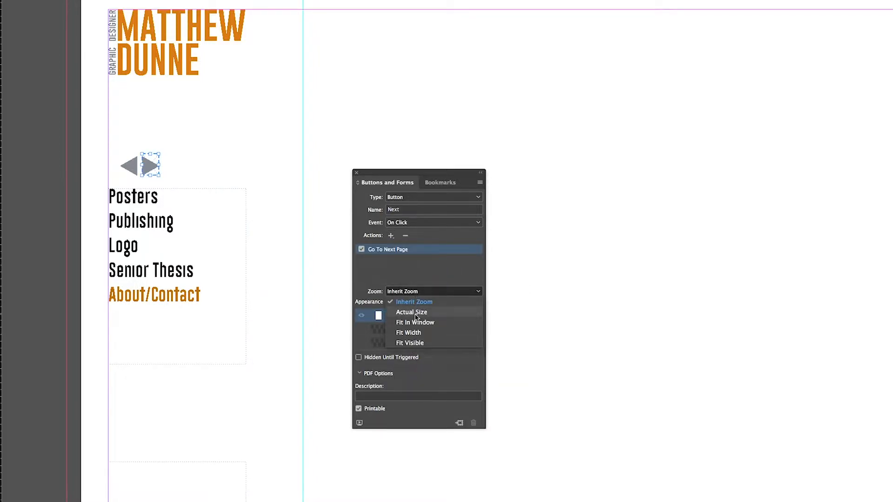
{"action": "left_click", "coordinate": [416, 315]}
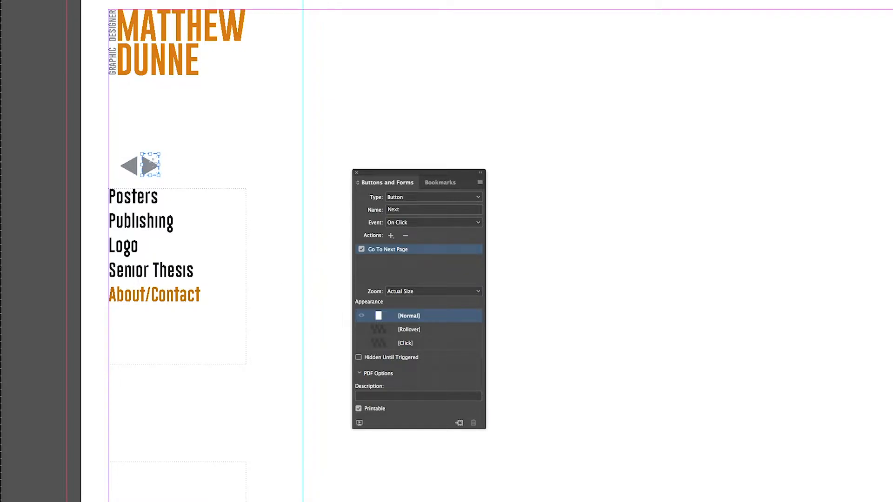
- Draw a frame over the left-pointing arrow and convert it to a Button
{"action": "key", "text": "a"}
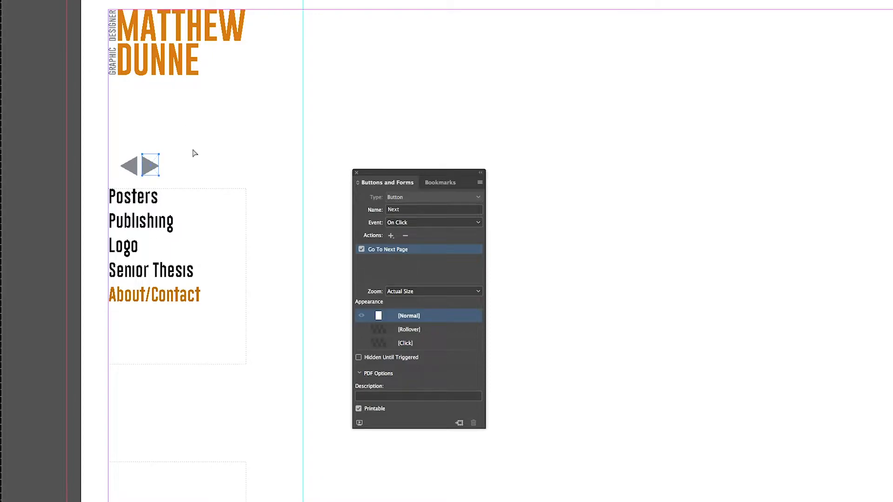
{"action": "left_click", "coordinate": [193, 151]}
{"action": "left_click", "coordinate": [144, 163]}
{"action": "left_click", "coordinate": [175, 132]}
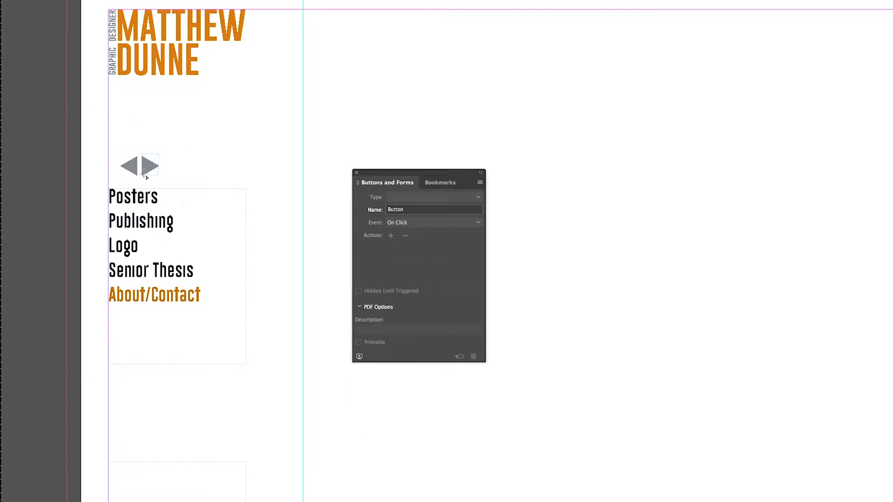
{"action": "left_click_drag", "start_coordinate": [115, 154], "coordinate": [140, 180]}
{"action": "left_click", "coordinate": [452, 203]}
{"action": "left_click", "coordinate": [442, 206]}
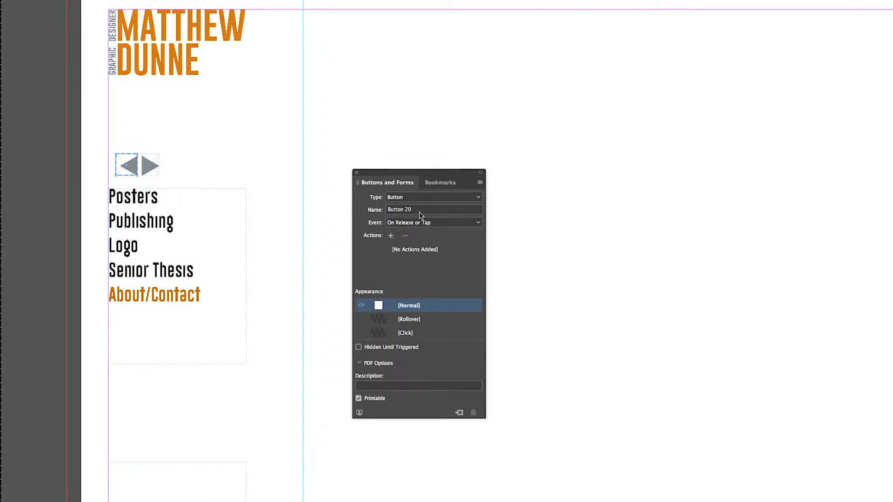
- Name the left arrow button Last Page and set its event to On Click
{"action": "left_click", "coordinate": [420, 211]}
{"action": "key", "text": "BackSpace"}
{"action": "key", "text": "BackSpace"}
{"action": "key", "text": "BackSpace"}
{"action": "key", "text": "BackSpace"}
{"action": "key", "text": "BackSpace"}
{"action": "key", "text": "BackSpace"}
{"action": "key", "text": "BackSpace"}
{"action": "key", "text": "BackSpace"}
{"action": "key", "text": "BackSpace"}
{"action": "type", "text": "Last Page"}
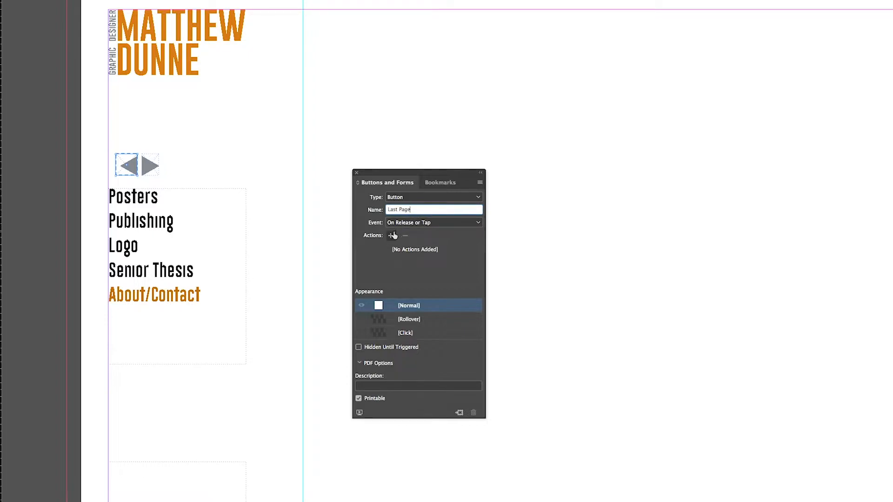
{"action": "left_click", "coordinate": [398, 225]}
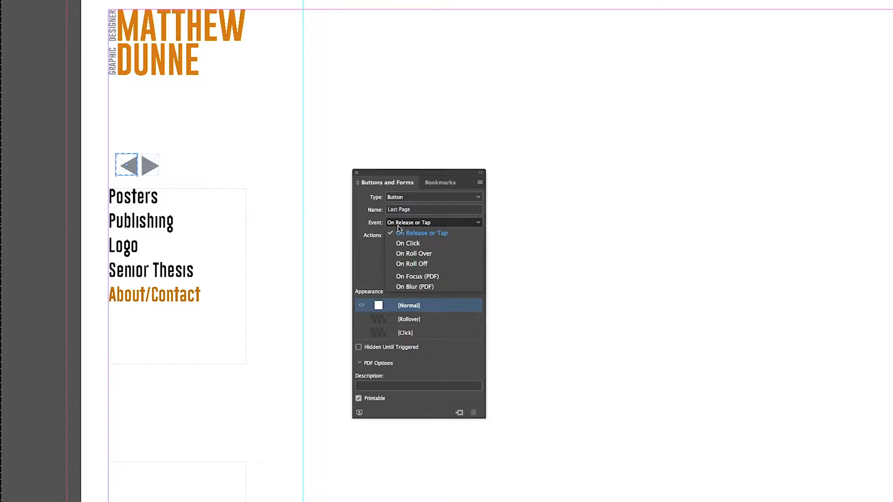
{"action": "left_click", "coordinate": [399, 244]}
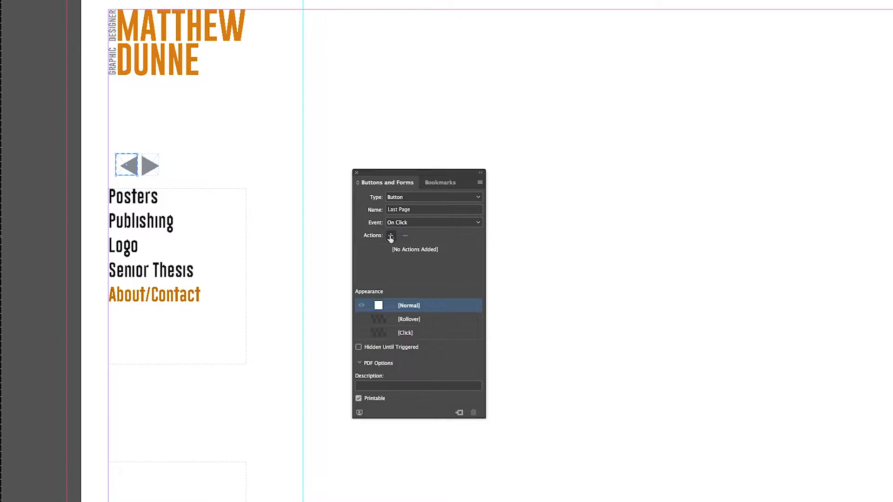
- Add a Go To Previous Page action to the Last Page button with Actual Size zoom
{"action": "left_click", "coordinate": [391, 236]}
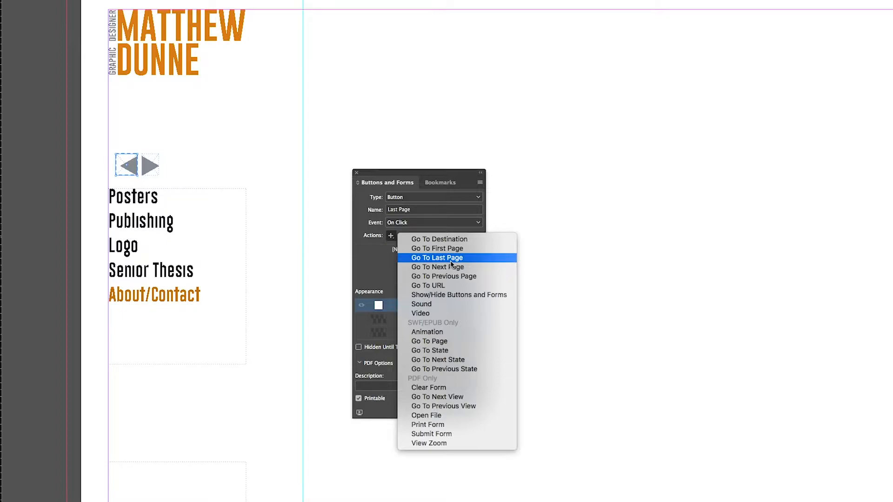
{"action": "left_click", "coordinate": [443, 278]}
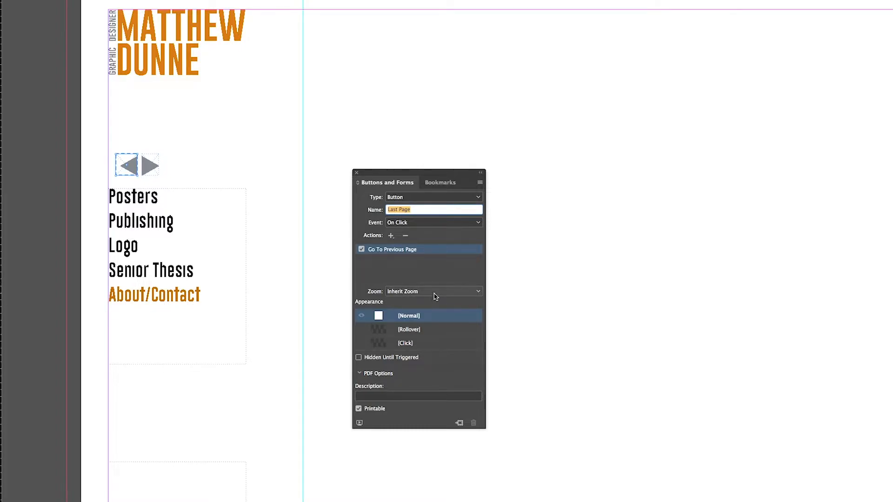
{"action": "left_click", "coordinate": [434, 293]}
{"action": "left_click", "coordinate": [435, 312]}
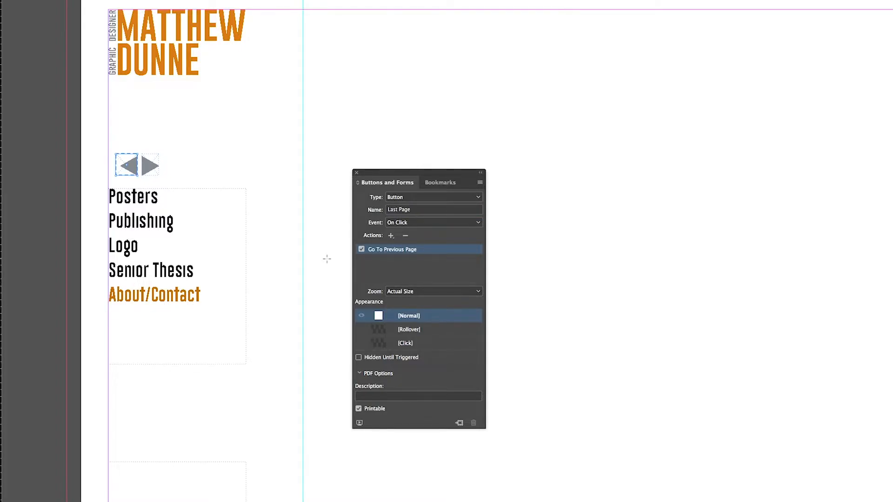
{"action": "left_click", "coordinate": [325, 231]}
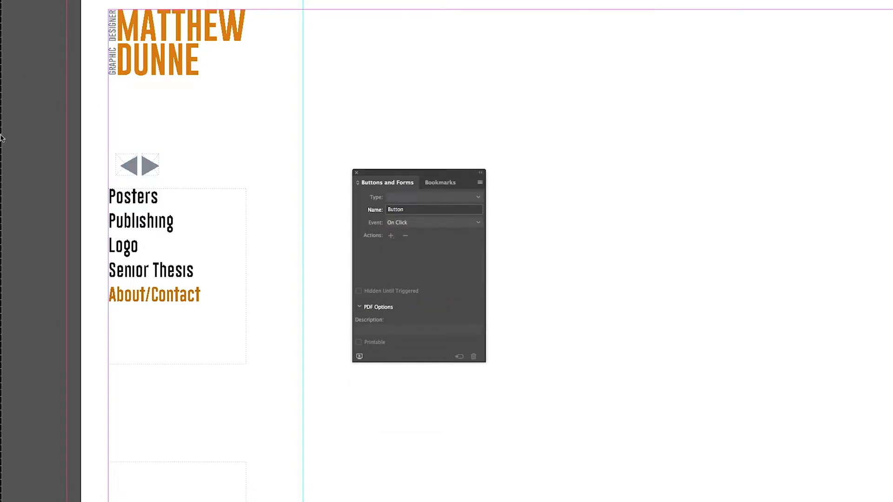
{"action": "left_click", "coordinate": [169, 209]}
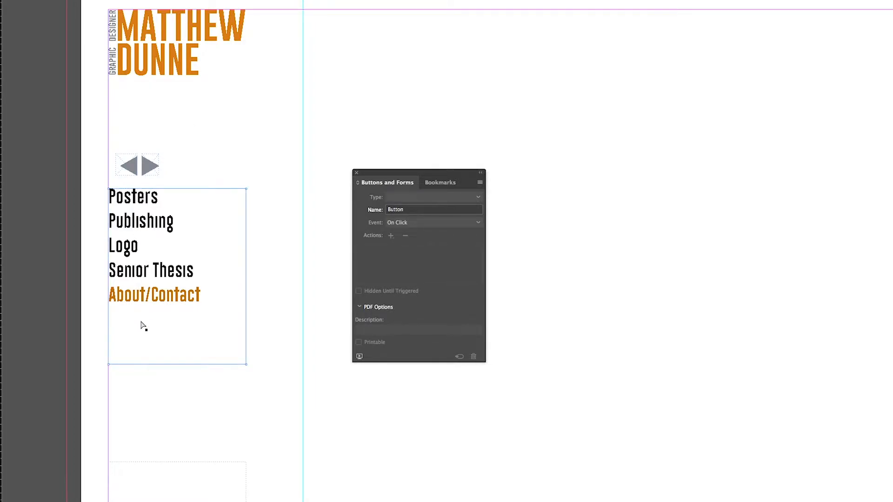
{"action": "left_click", "coordinate": [339, 265]}
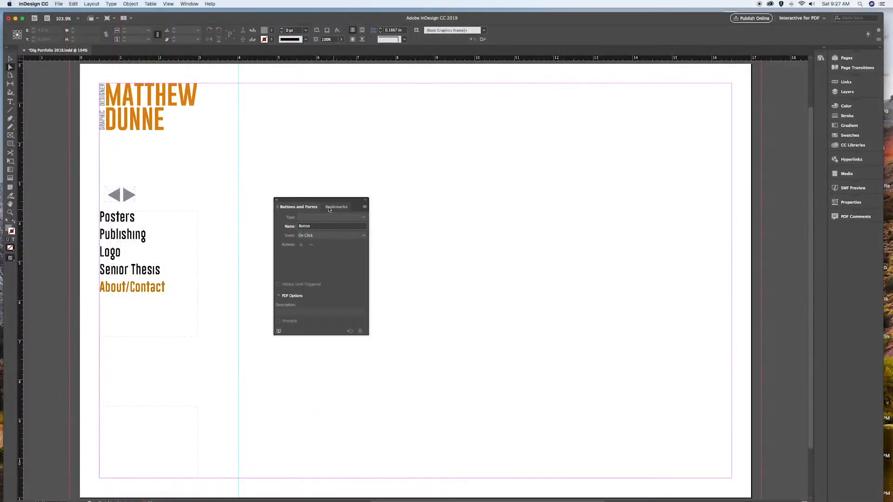
- Go to page 1 from the Pages panel and move the Buttons and Forms panel aside
{"action": "left_click", "coordinate": [846, 58]}
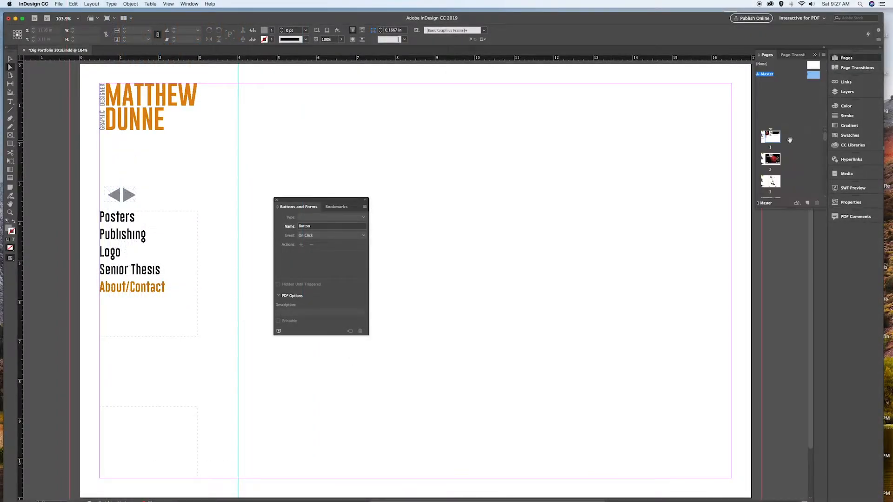
{"action": "left_click", "coordinate": [772, 143]}
{"action": "double_click", "coordinate": [773, 142]}
{"action": "left_click_drag", "start_coordinate": [336, 203], "coordinate": [532, 251]}
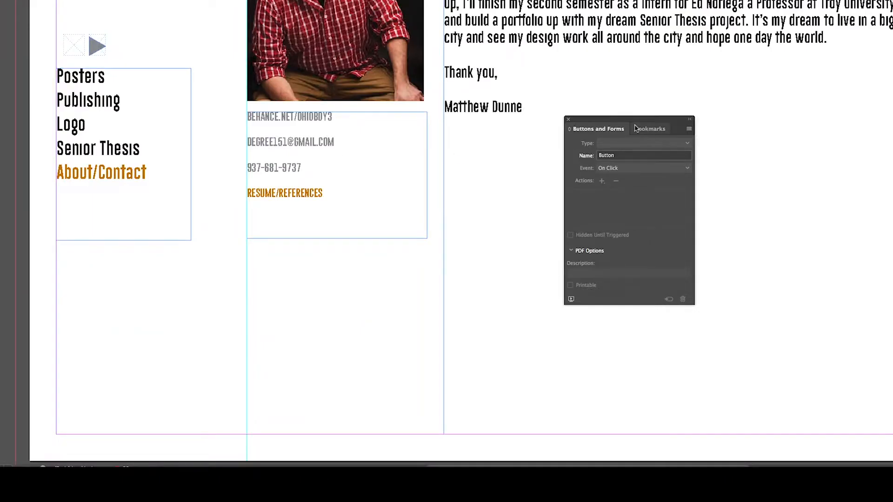
- Add a bookmark named About for page 1 in the Bookmarks panel
{"action": "left_click", "coordinate": [644, 130]}
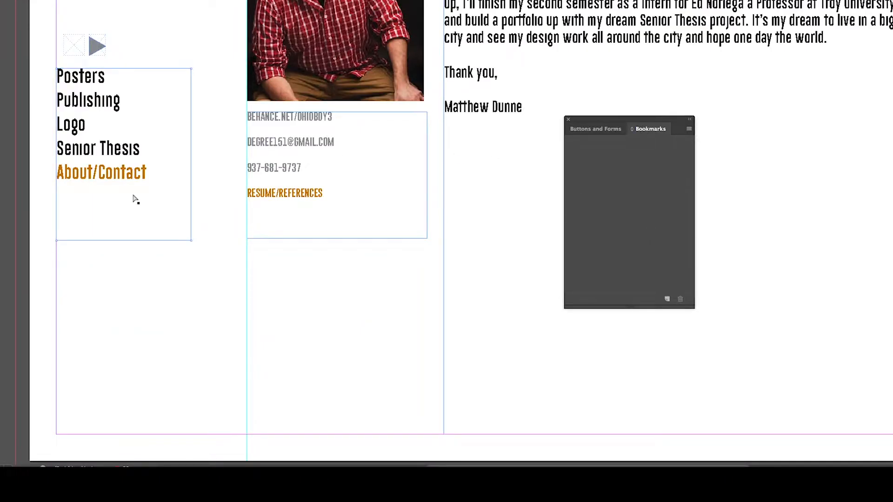
{"action": "left_click", "coordinate": [668, 300]}
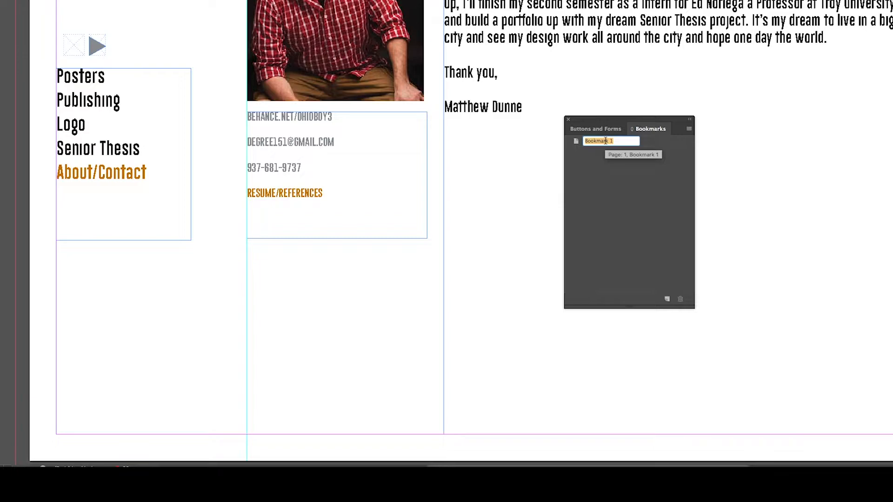
{"action": "key", "text": "BackSpace"}
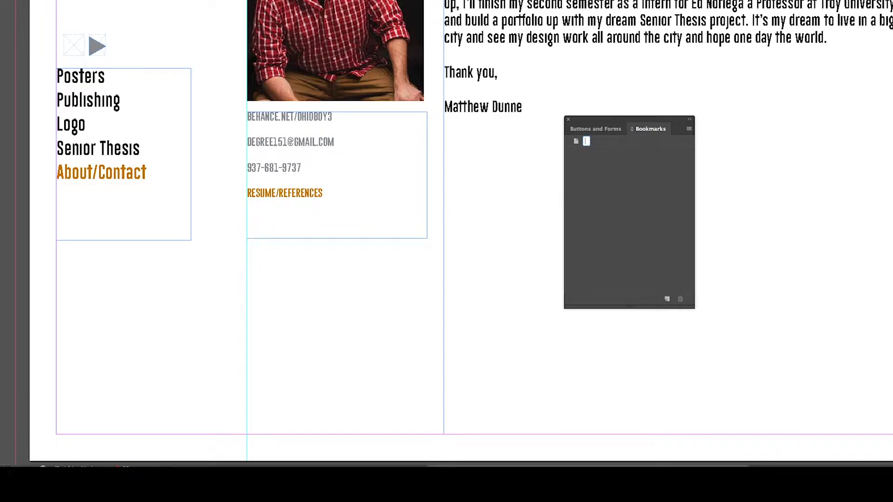
{"action": "type", "text": "About"}
{"action": "key", "text": "Return"}
- Add a bookmark named Posters for the Reflections poster page
{"action": "scroll", "coordinate": [420, 178], "scroll_direction": "down", "scroll_amount": 15}
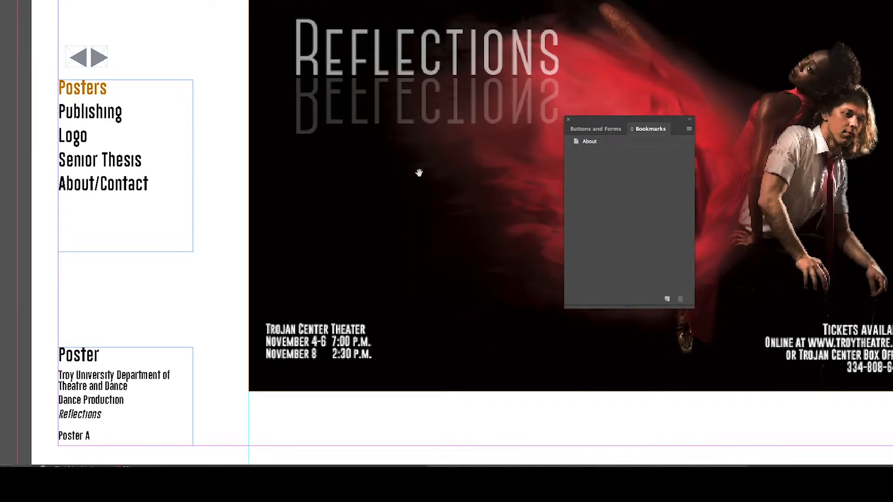
{"action": "left_click", "coordinate": [88, 99]}
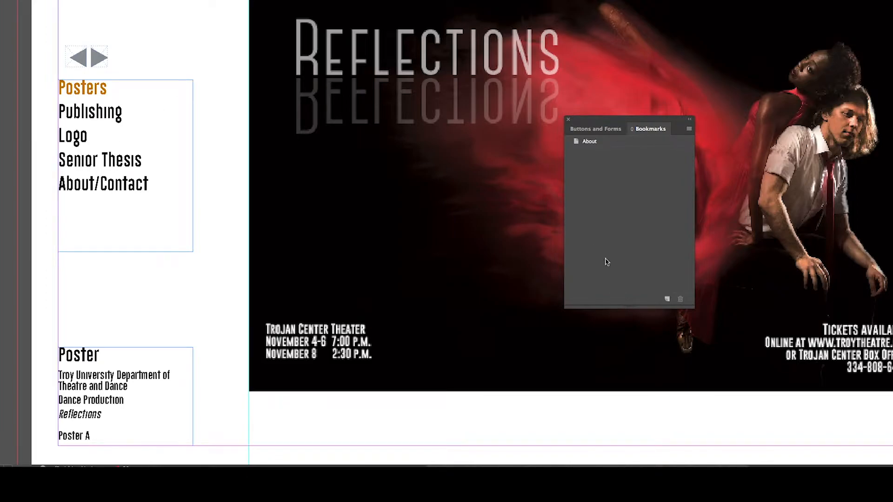
{"action": "left_click", "coordinate": [666, 299]}
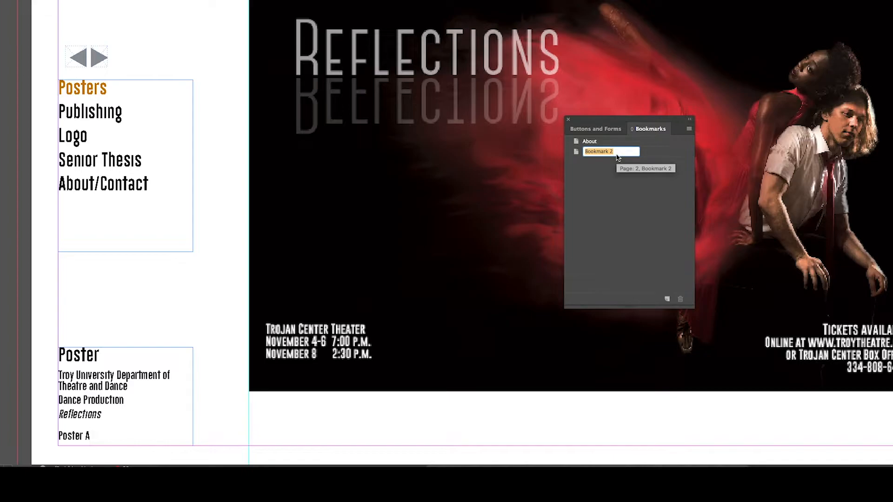
{"action": "key", "text": "BackSpace"}
{"action": "type", "text": "Pos"}
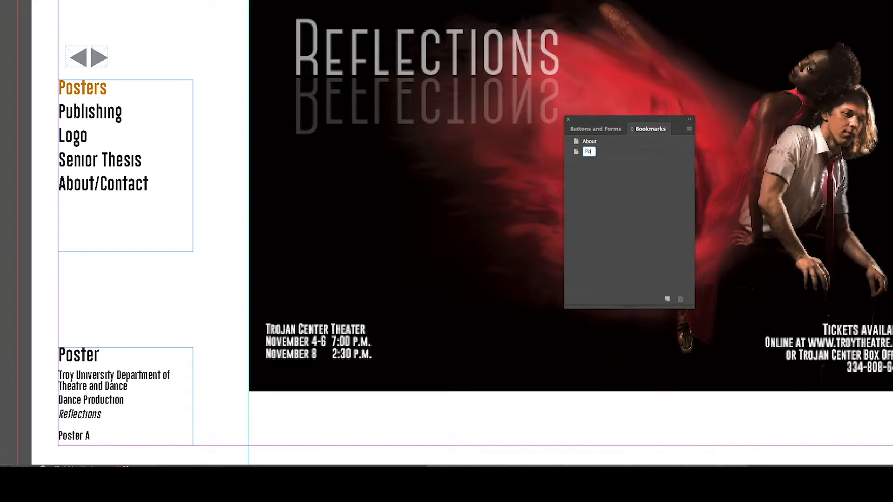
{"action": "type", "text": "ters"}
{"action": "left_click", "coordinate": [591, 168]}
- Add a bookmark named Publishing for the Love's Scorpion book cover page
{"action": "scroll", "coordinate": [210, 236], "scroll_direction": "down", "scroll_amount": 20}
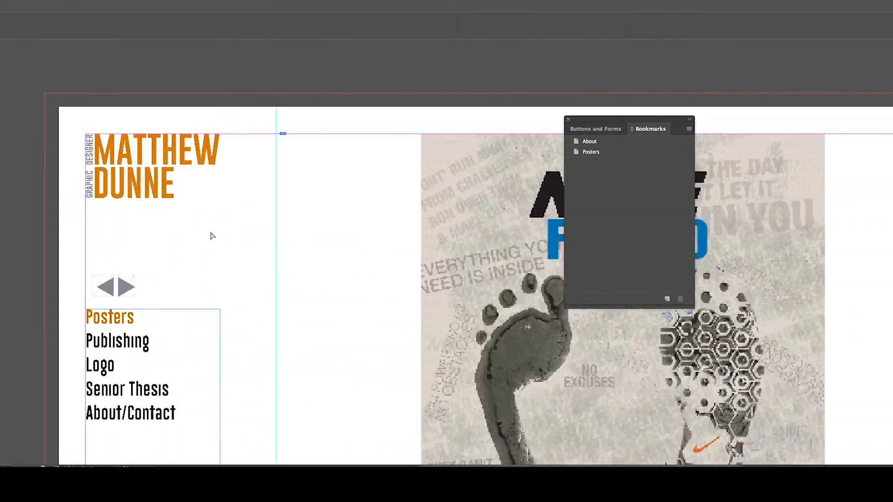
{"action": "scroll", "coordinate": [211, 237], "scroll_direction": "down", "scroll_amount": 20}
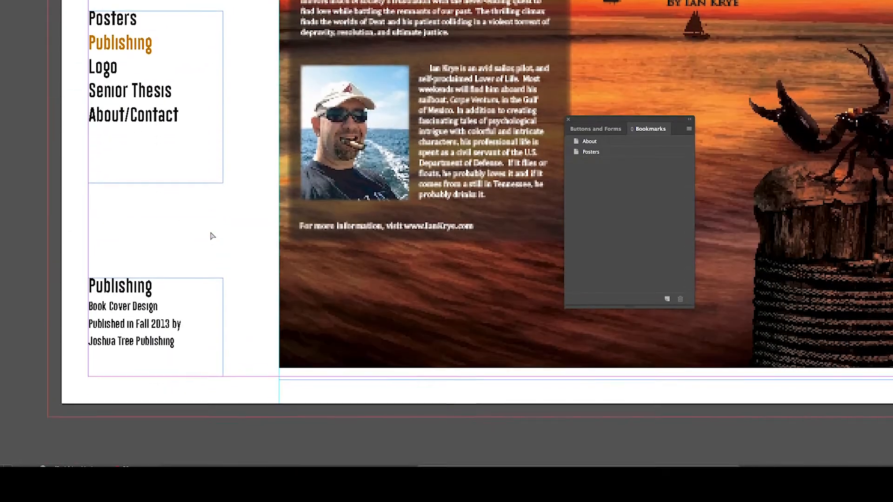
{"action": "scroll", "coordinate": [210, 236], "scroll_direction": "up", "scroll_amount": 3}
{"action": "scroll", "coordinate": [211, 236], "scroll_direction": "down", "scroll_amount": 1}
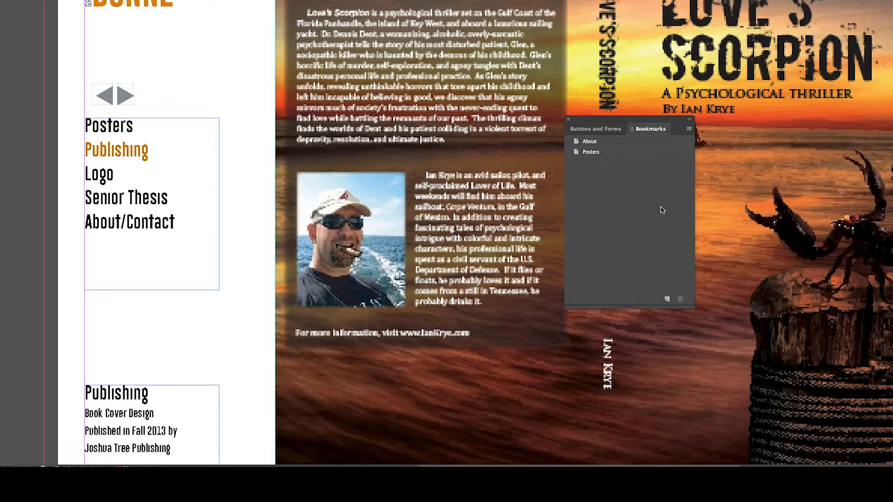
{"action": "left_click", "coordinate": [667, 299]}
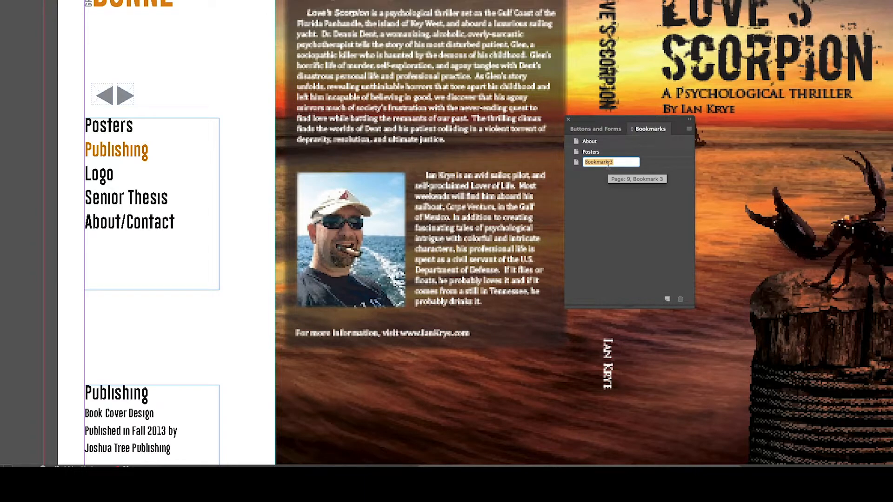
{"action": "key", "text": "BackSpace"}
{"action": "type", "text": "Publ"}
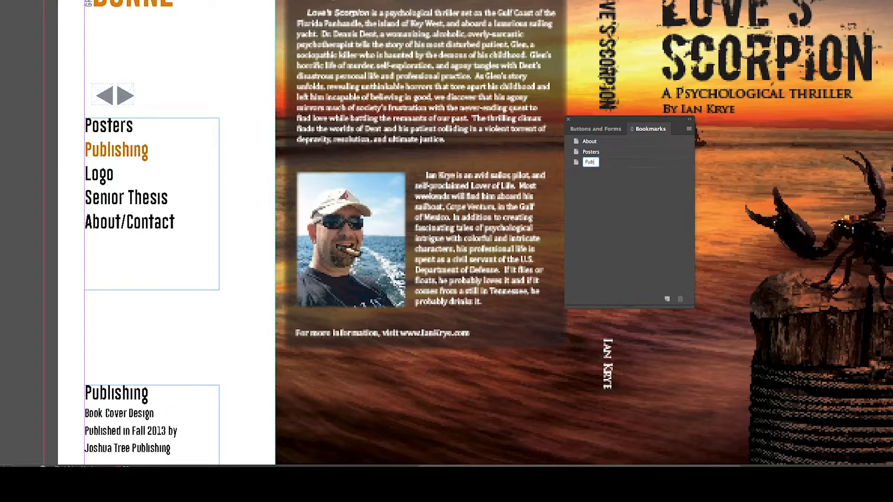
{"action": "type", "text": "ishing"}
{"action": "key", "text": "Return"}
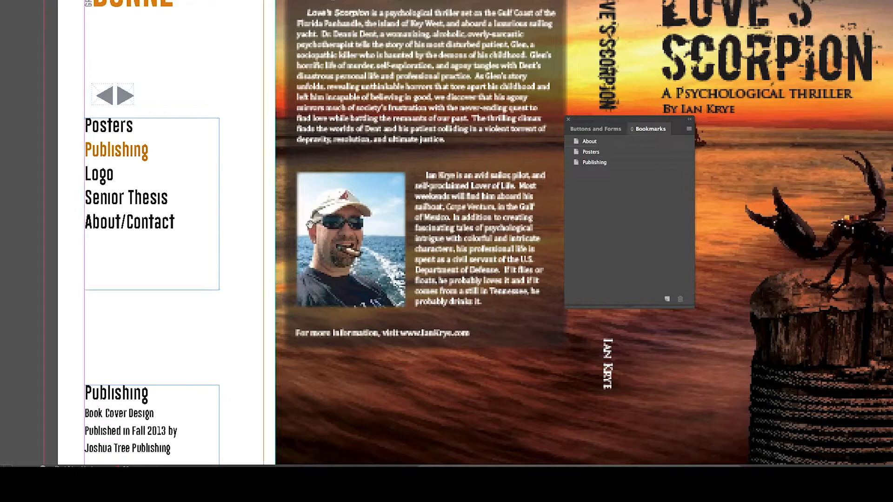
{"action": "scroll", "coordinate": [310, 225], "scroll_direction": "down", "scroll_amount": 5}
{"action": "scroll", "coordinate": [310, 225], "scroll_direction": "down", "scroll_amount": 20}
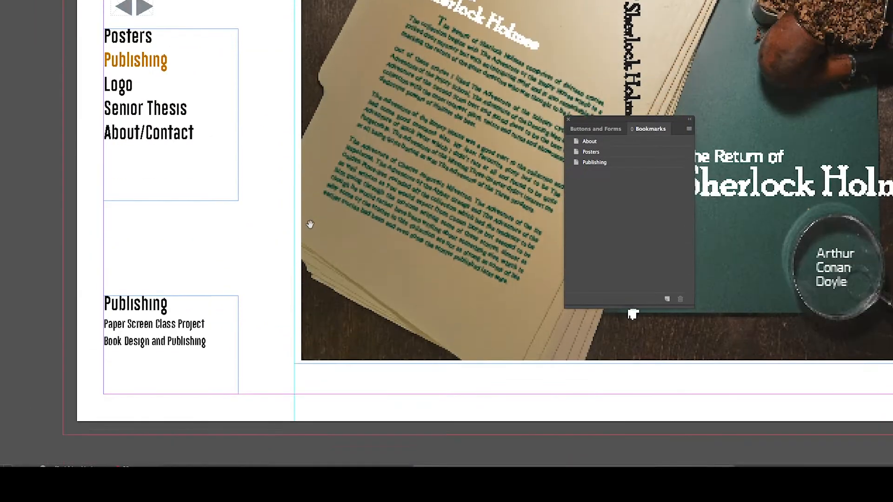
{"action": "scroll", "coordinate": [310, 224], "scroll_direction": "down", "scroll_amount": 20}
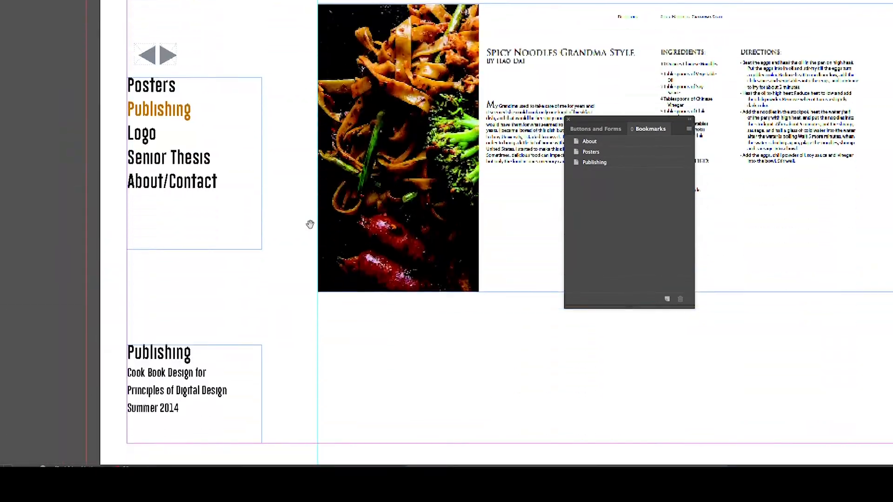
{"action": "scroll", "coordinate": [310, 224], "scroll_direction": "down", "scroll_amount": 8}
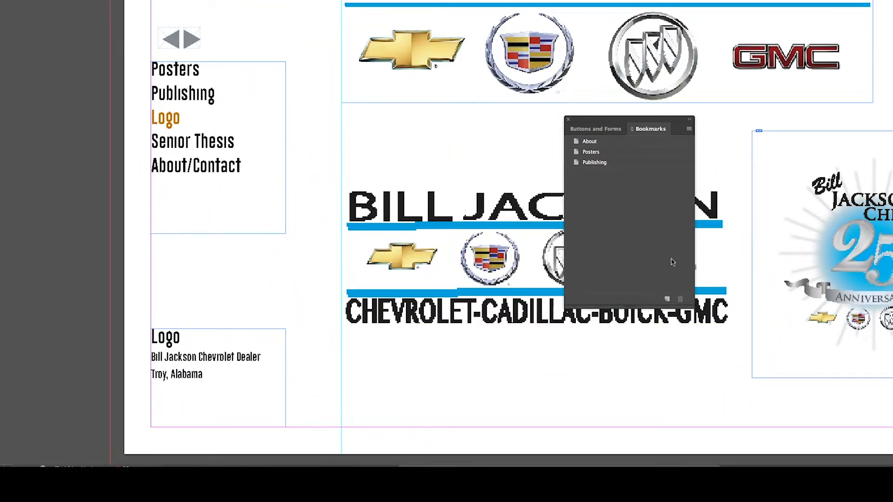
{"action": "left_click", "coordinate": [667, 299]}
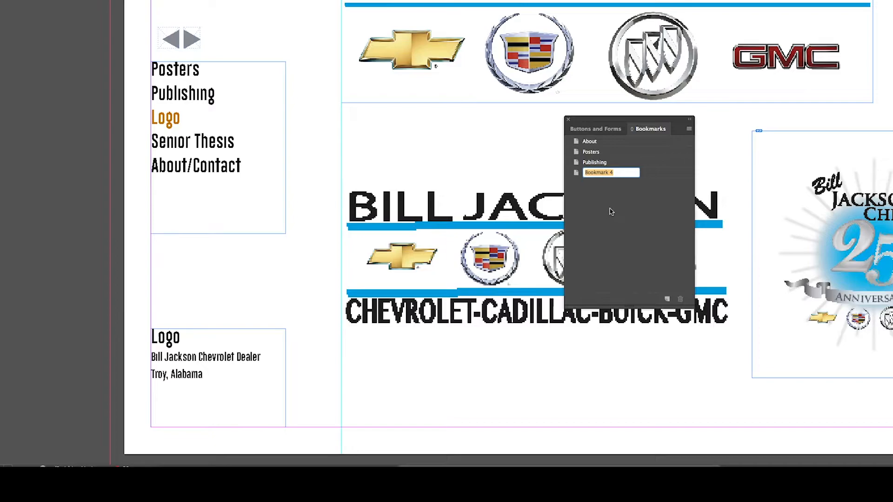
{"action": "left_click", "coordinate": [620, 174]}
{"action": "key", "text": "BackSpace"}
{"action": "key", "text": "BackSpace"}
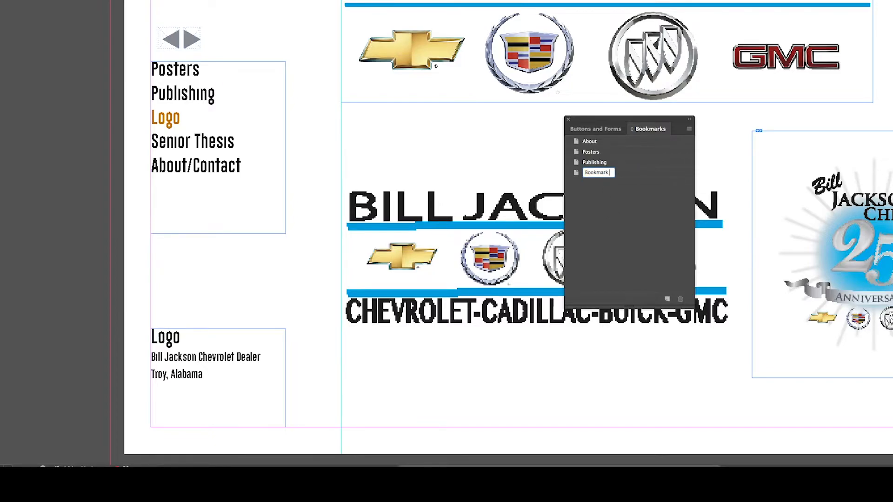
{"action": "key", "text": "BackSpace"}
{"action": "key", "text": "BackSpace"}
{"action": "key", "text": "BackSpace"}
{"action": "key", "text": "BackSpace"}
{"action": "key", "text": "BackSpace"}
{"action": "key", "text": "BackSpace"}
{"action": "key", "text": "BackSpace"}
{"action": "key", "text": "BackSpace"}
{"action": "type", "text": "Logos"}
{"action": "key", "text": "Return"}
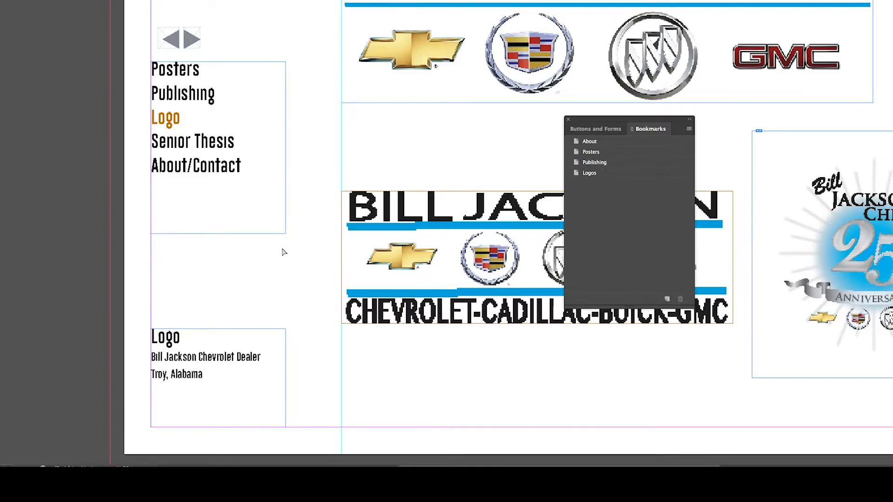
- Add a bookmark named Thesis for the Yankee Twist senior thesis page
{"action": "scroll", "coordinate": [328, 255], "scroll_direction": "down", "scroll_amount": 5}
{"action": "scroll", "coordinate": [329, 255], "scroll_direction": "down", "scroll_amount": 15}
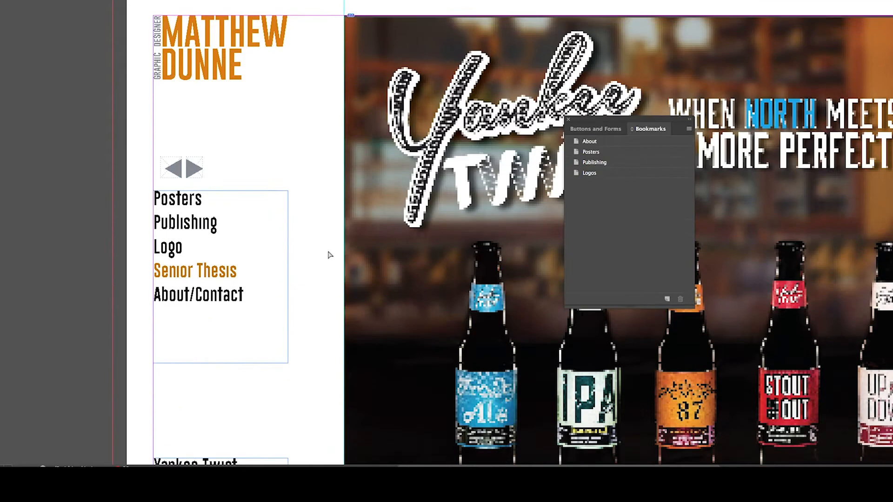
{"action": "scroll", "coordinate": [328, 255], "scroll_direction": "up", "scroll_amount": 1}
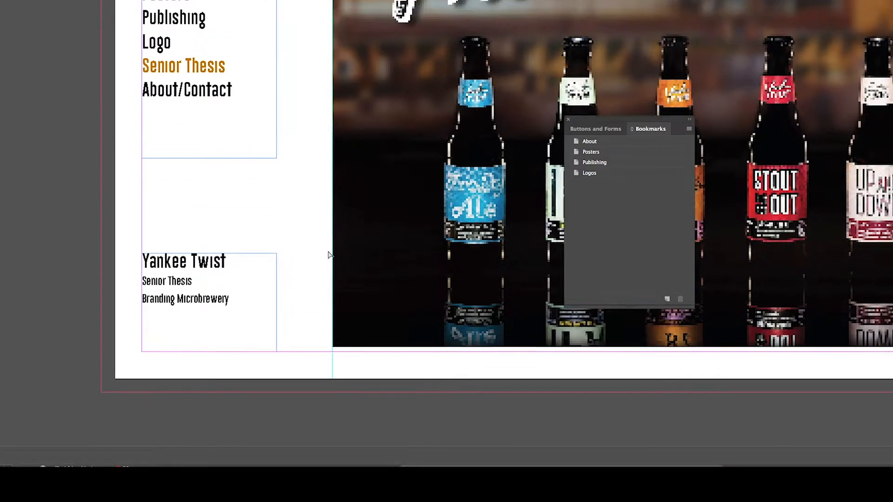
{"action": "left_click", "coordinate": [667, 299]}
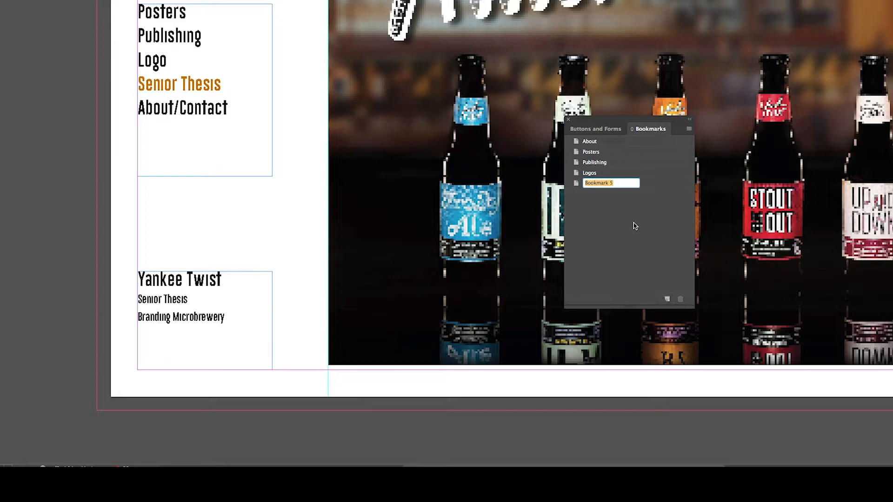
{"action": "left_click", "coordinate": [620, 184]}
{"action": "key", "text": "BackSpace"}
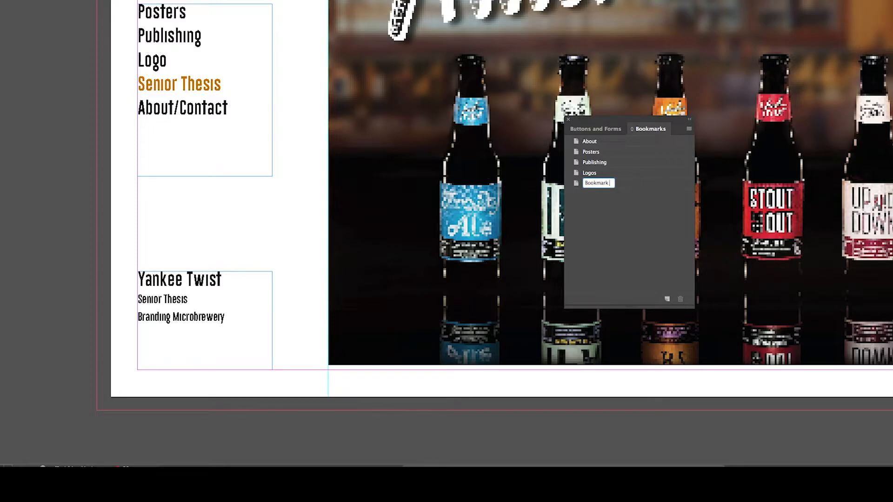
{"action": "key", "text": "BackSpace"}
{"action": "key", "text": "BackSpace"}
{"action": "key", "text": "BackSpace"}
{"action": "key", "text": "BackSpace"}
{"action": "key", "text": "BackSpace"}
{"action": "key", "text": "BackSpace"}
{"action": "key", "text": "BackSpace"}
{"action": "key", "text": "BackSpace"}
{"action": "key", "text": "BackSpace"}
{"action": "type", "text": "Thesis"}
{"action": "left_click", "coordinate": [618, 166]}
{"action": "left_click", "coordinate": [612, 206]}
- Open the A-Master page and examine the navigation menu text frame from the Buttons and Forms panel
{"action": "scroll", "coordinate": [465, 240], "scroll_direction": "down", "scroll_amount": 10}
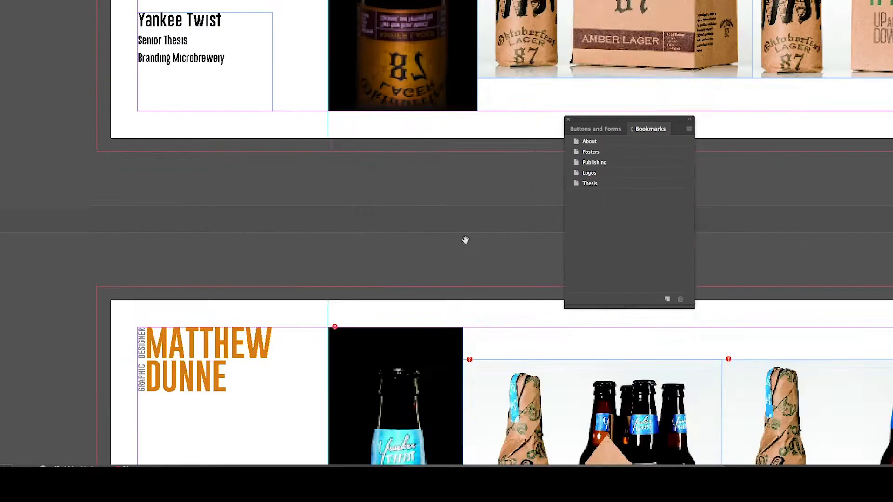
{"action": "scroll", "coordinate": [465, 239], "scroll_direction": "up", "scroll_amount": 15}
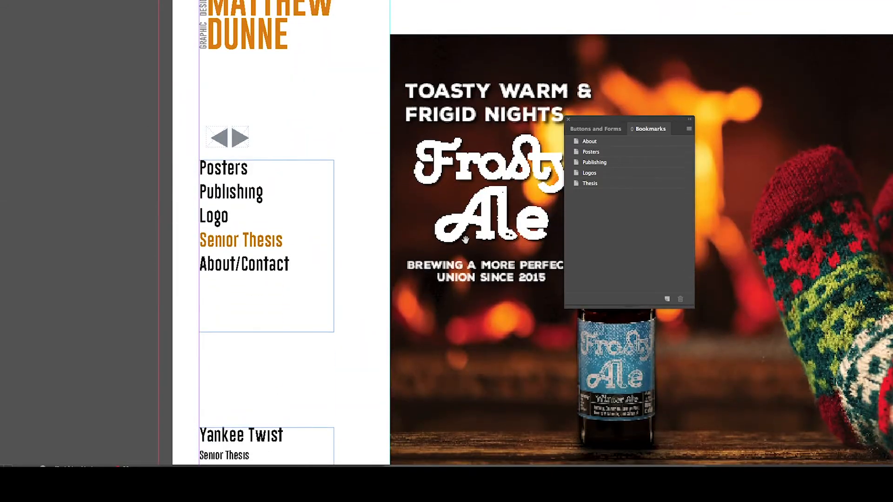
{"action": "scroll", "coordinate": [465, 239], "scroll_direction": "down", "scroll_amount": 20}
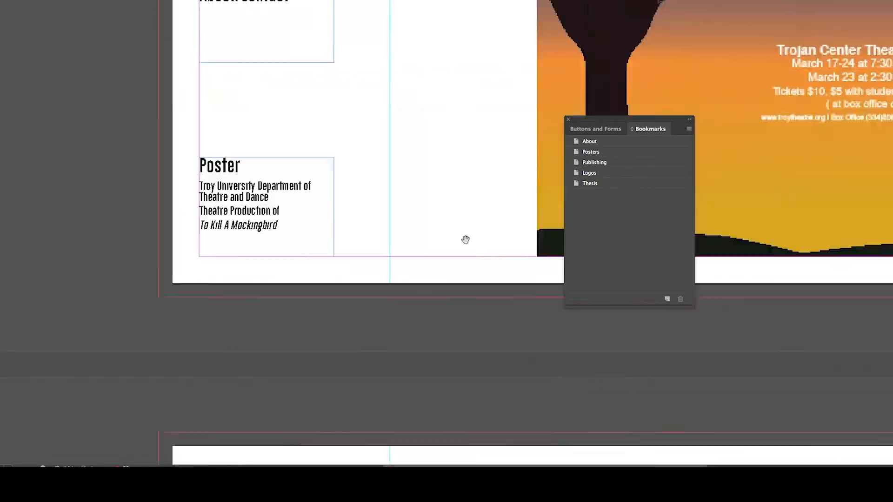
{"action": "scroll", "coordinate": [465, 240], "scroll_direction": "up", "scroll_amount": 2}
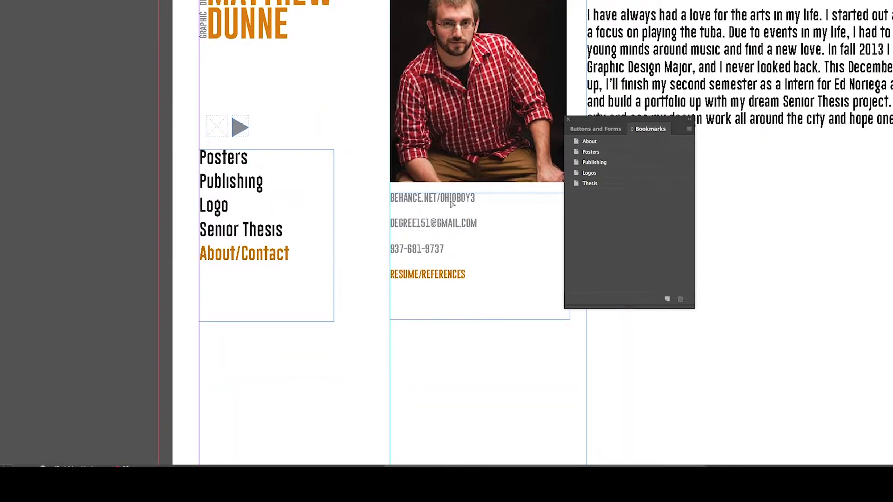
{"action": "left_click", "coordinate": [606, 130]}
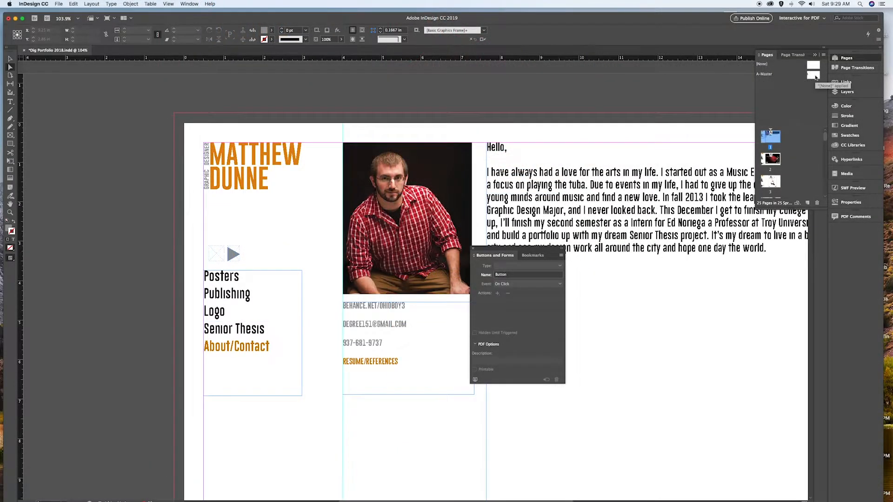
{"action": "double_click", "coordinate": [813, 75]}
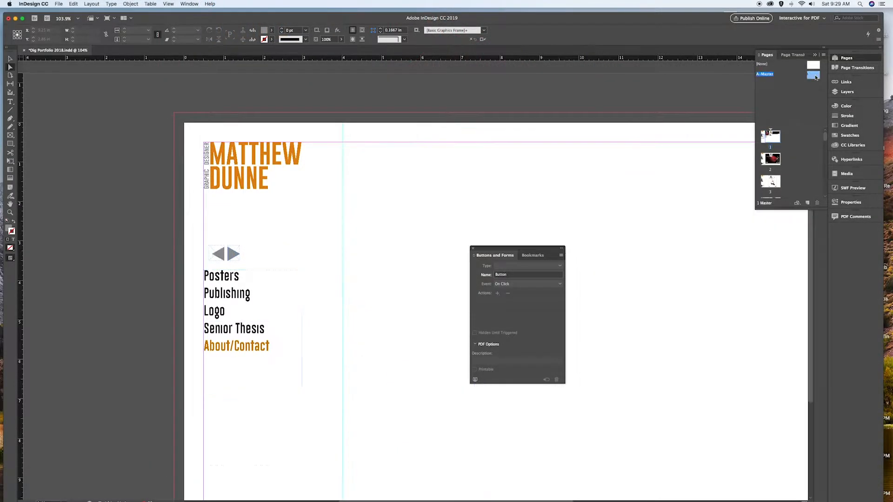
{"action": "left_click", "coordinate": [210, 288]}
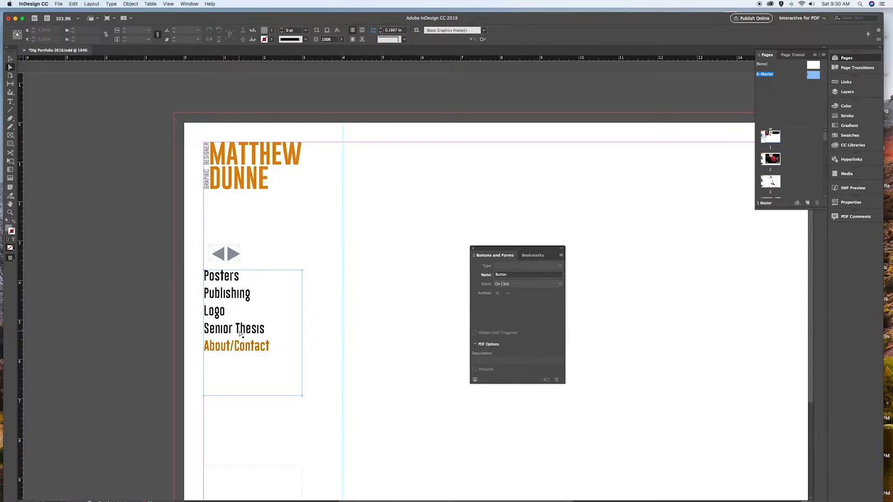
{"action": "left_click", "coordinate": [448, 261]}
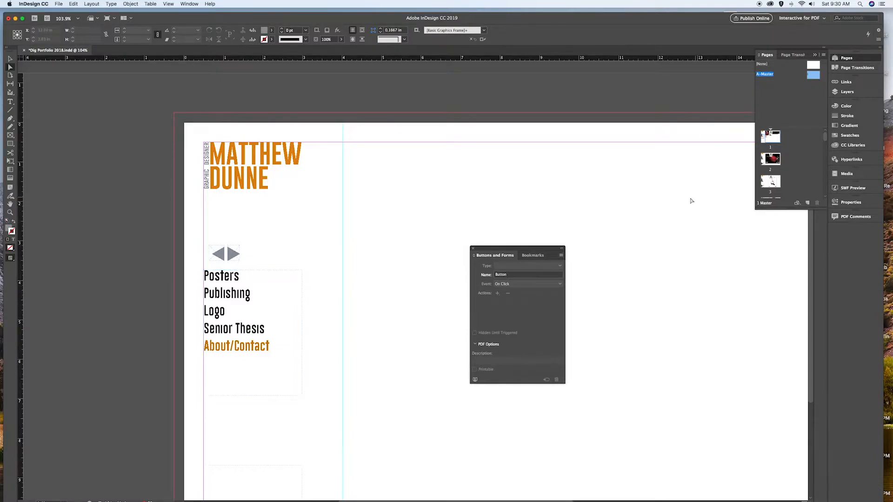
- On the first page, draw a frame over the Posters menu item and convert it to a button named Posters
{"action": "double_click", "coordinate": [770, 137]}
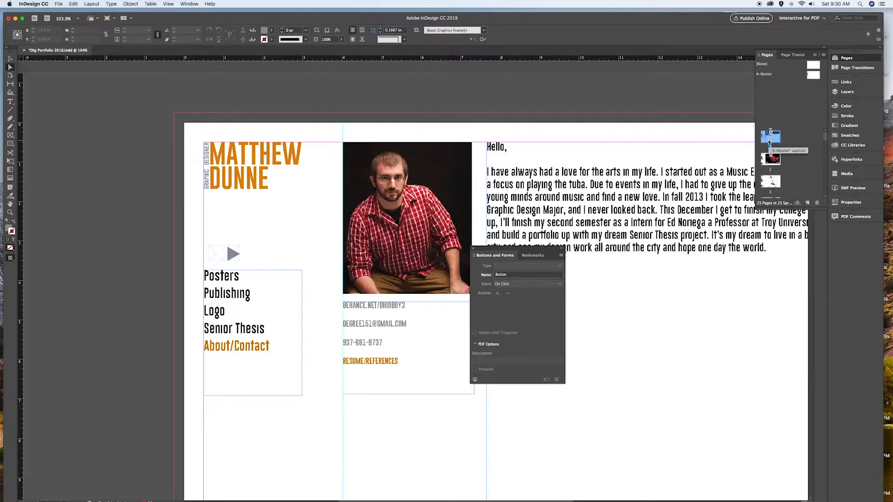
{"action": "left_click", "coordinate": [10, 135]}
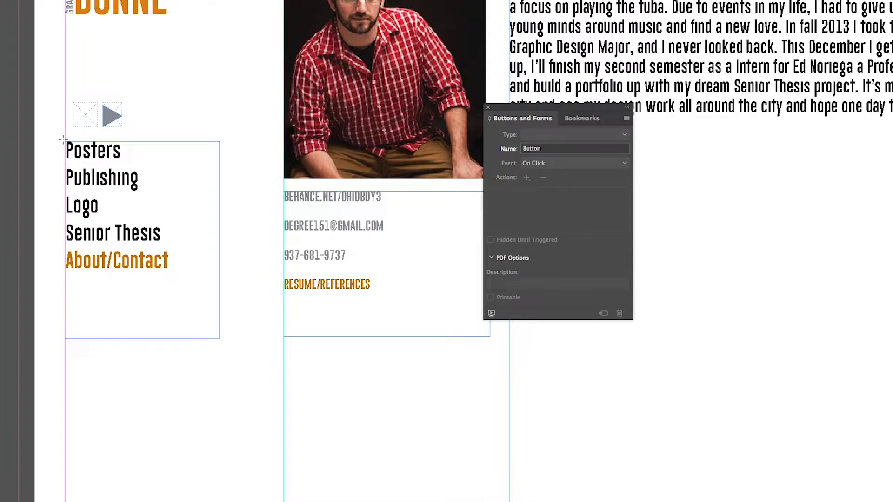
{"action": "left_click_drag", "start_coordinate": [203, 270], "coordinate": [242, 284]}
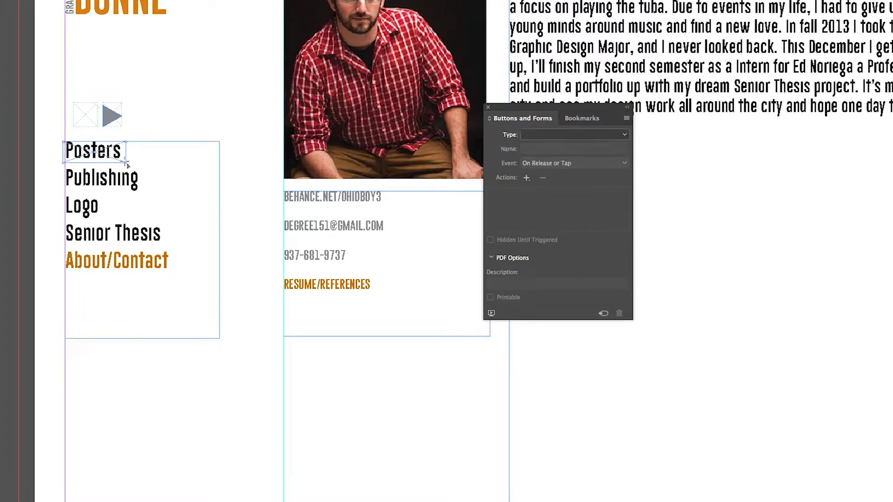
{"action": "left_click", "coordinate": [588, 137]}
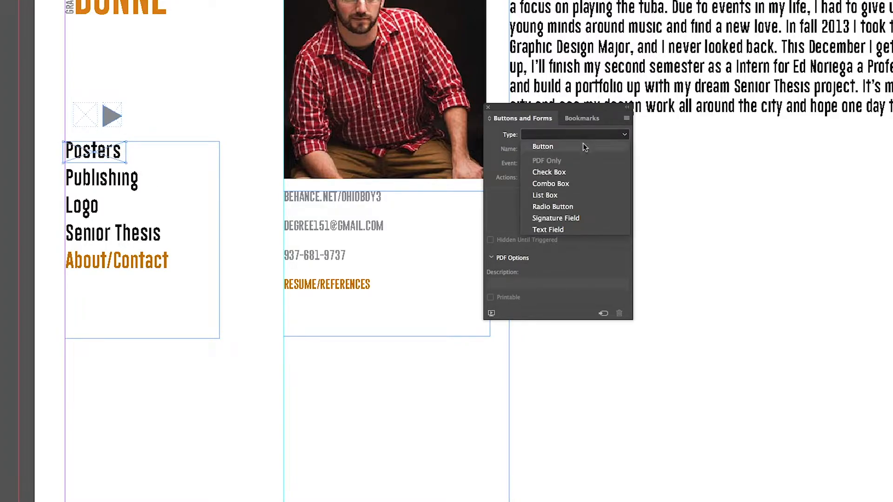
{"action": "left_click", "coordinate": [585, 147]}
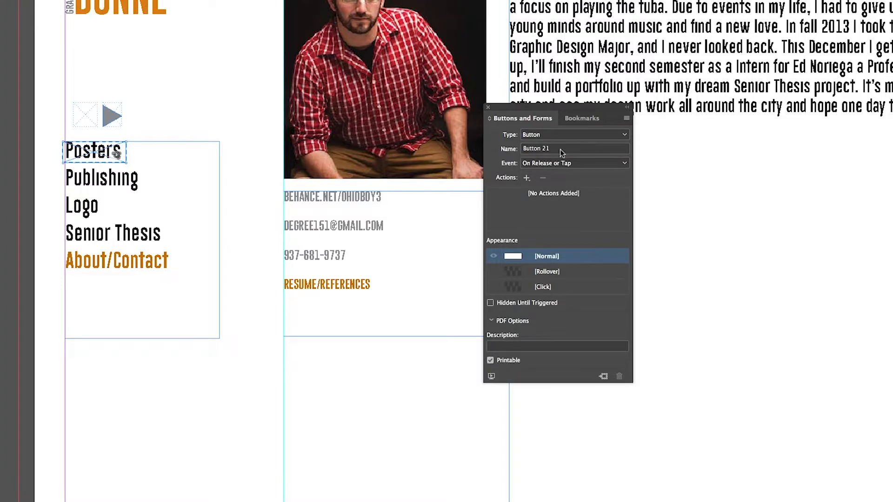
{"action": "double_click", "coordinate": [560, 150]}
{"action": "key", "text": "BackSpace"}
{"action": "key", "text": "BackSpace"}
{"action": "key", "text": "BackSpace"}
{"action": "key", "text": "BackSpace"}
{"action": "key", "text": "BackSpace"}
{"action": "key", "text": "BackSpace"}
{"action": "key", "text": "BackSpace"}
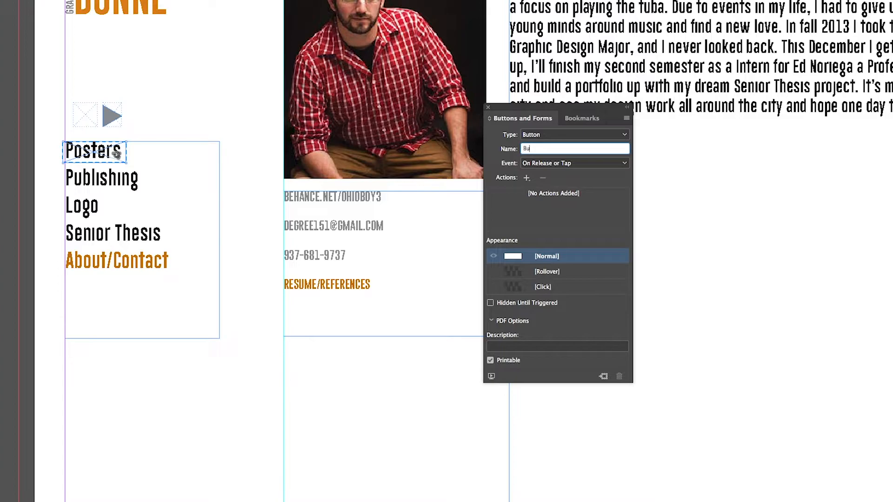
{"action": "key", "text": "BackSpace"}
{"action": "key", "text": "BackSpace"}
{"action": "key", "text": "BackSpace"}
- Give the Posters button an On Click Go To Destination action targeting Posters with Actual Size zoom
{"action": "left_click", "coordinate": [558, 163]}
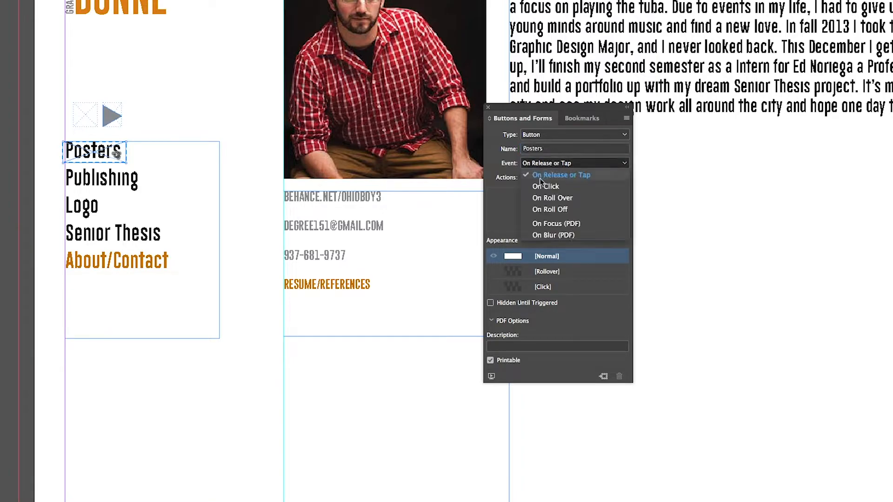
{"action": "left_click", "coordinate": [538, 186]}
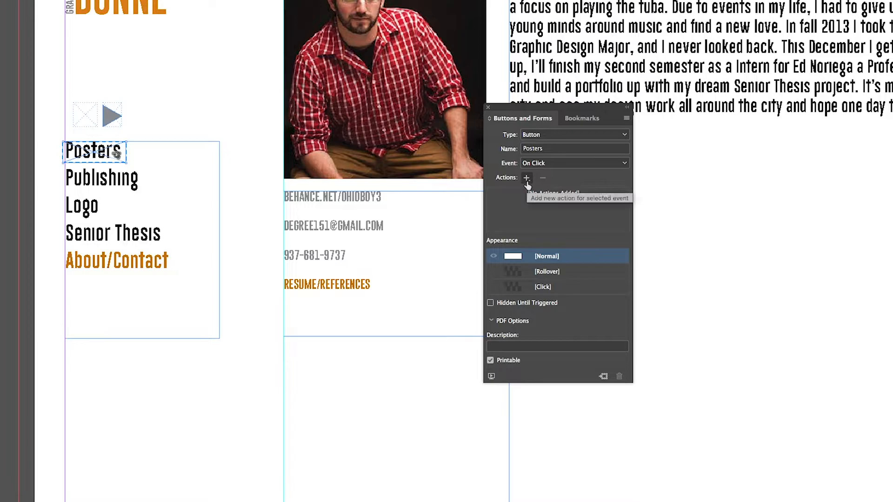
{"action": "left_click", "coordinate": [527, 180]}
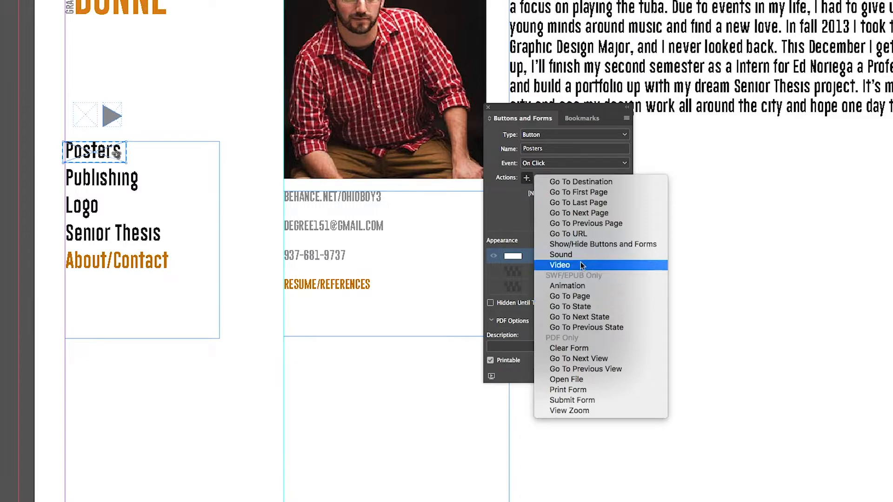
{"action": "left_click", "coordinate": [576, 183]}
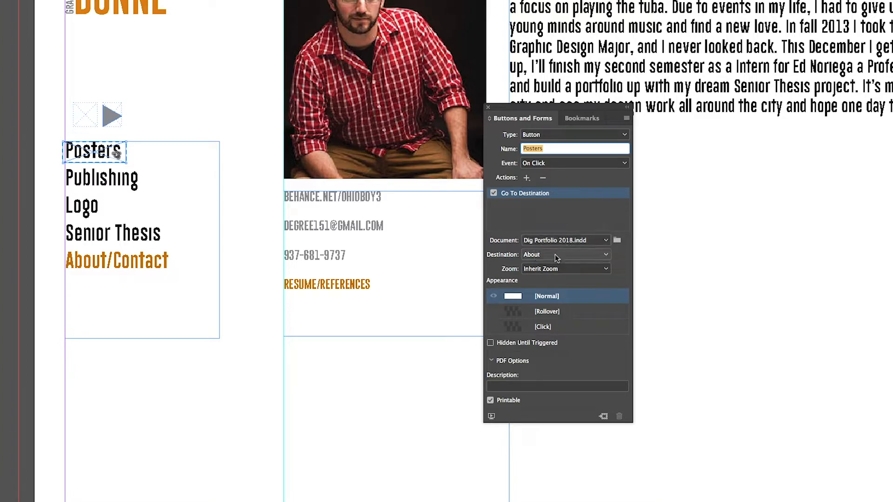
{"action": "left_click", "coordinate": [554, 255]}
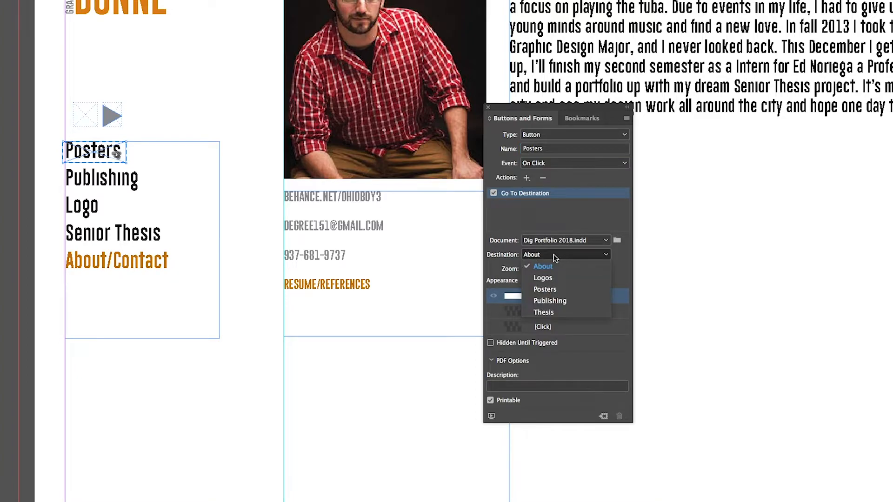
{"action": "left_click", "coordinate": [552, 289]}
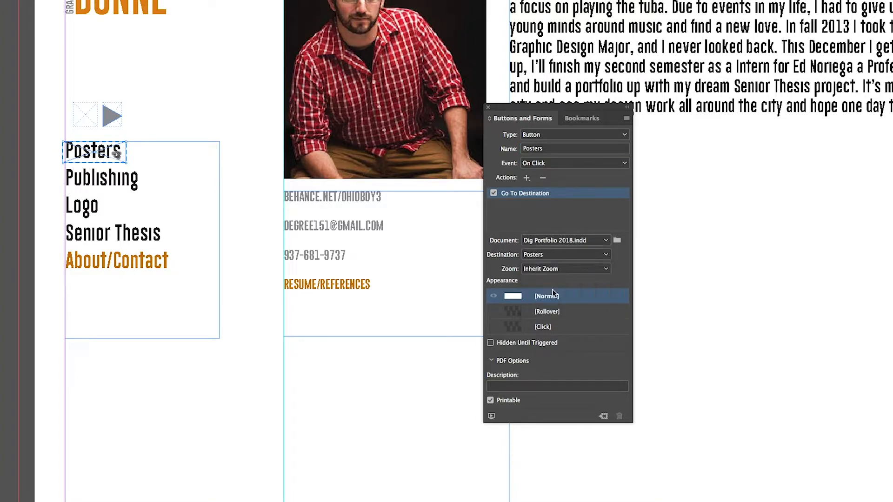
{"action": "left_click", "coordinate": [558, 269]}
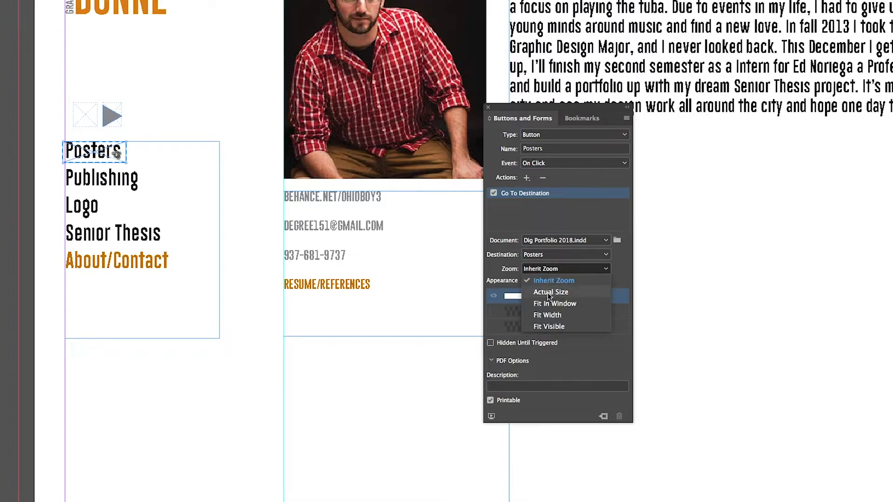
{"action": "left_click", "coordinate": [547, 291]}
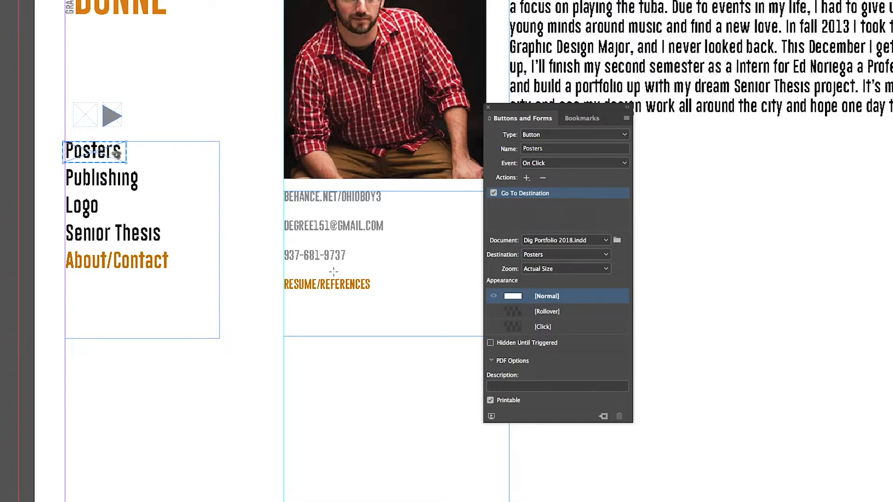
{"action": "left_click", "coordinate": [263, 198]}
- Draw a frame over the Publishing menu item and convert it to a button named Publishing
{"action": "left_click", "coordinate": [505, 123]}
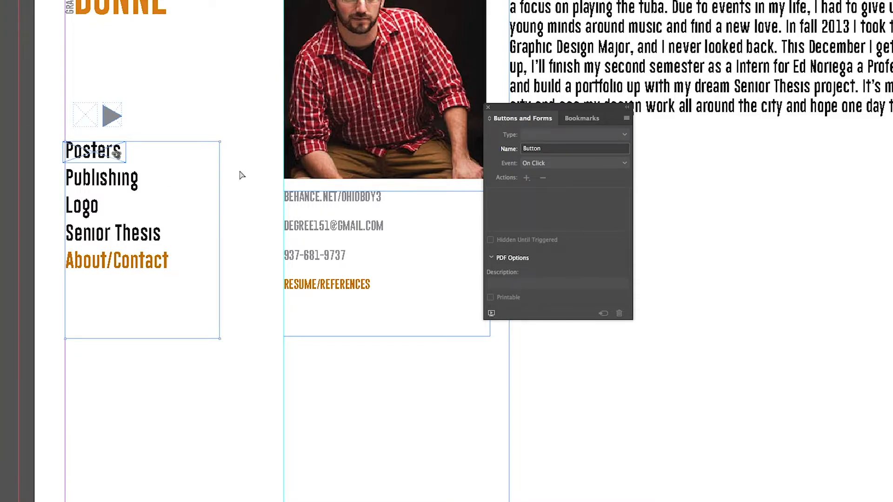
{"action": "left_click", "coordinate": [109, 184]}
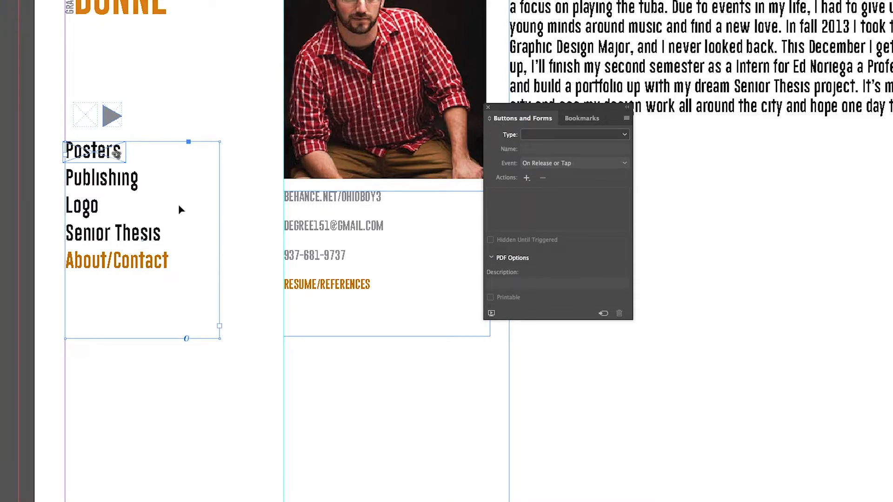
{"action": "key", "text": "ctrl+shift+b"}
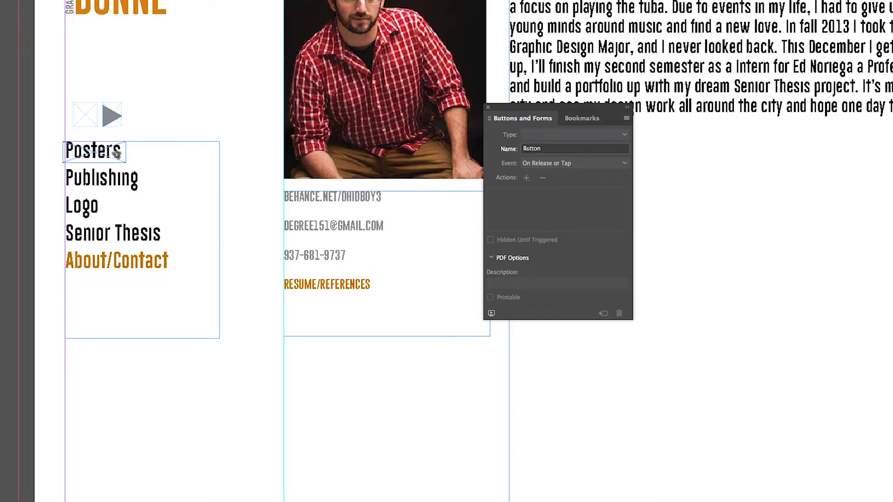
{"action": "left_click_drag", "start_coordinate": [63, 165], "coordinate": [142, 191]}
{"action": "left_click", "coordinate": [537, 137]}
{"action": "left_click", "coordinate": [537, 147]}
{"action": "left_click", "coordinate": [539, 149]}
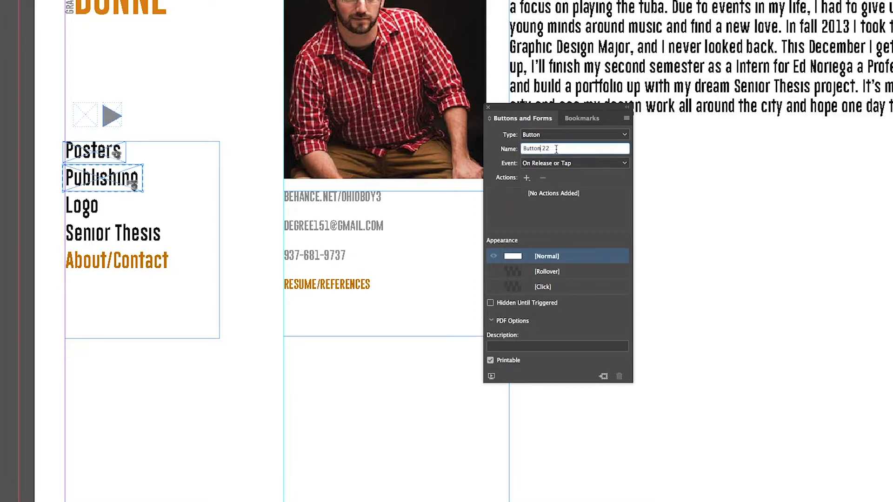
{"action": "key", "text": "BackSpace"}
{"action": "type", "text": "Publishing"}
- Give the Publishing button an On Click Go To Destination action targeting the Publishing bookmark
{"action": "left_click", "coordinate": [526, 179]}
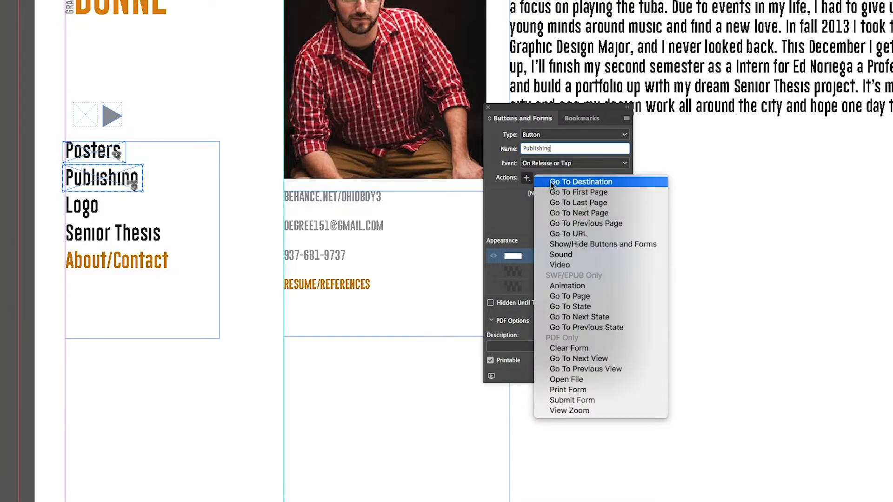
{"action": "left_click", "coordinate": [544, 180]}
{"action": "left_click", "coordinate": [557, 164]}
{"action": "left_click", "coordinate": [546, 186]}
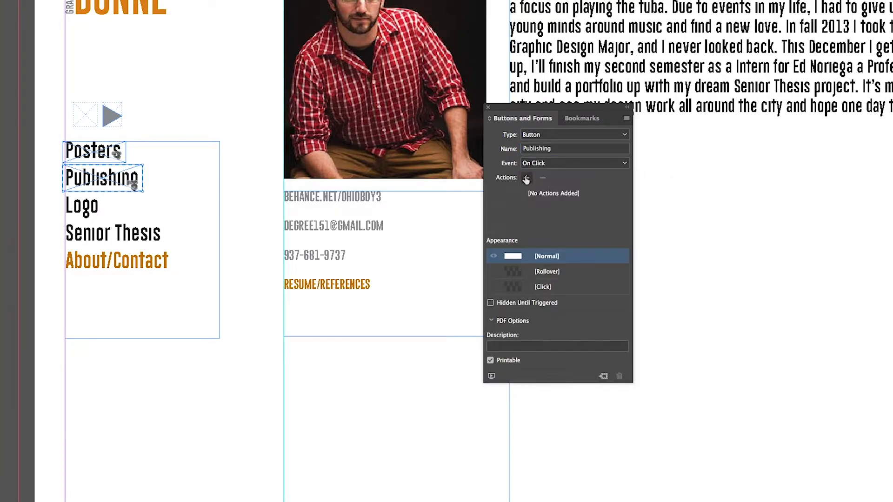
{"action": "left_click", "coordinate": [526, 178]}
{"action": "left_click", "coordinate": [558, 184]}
{"action": "left_click", "coordinate": [563, 254]}
{"action": "left_click", "coordinate": [557, 300]}
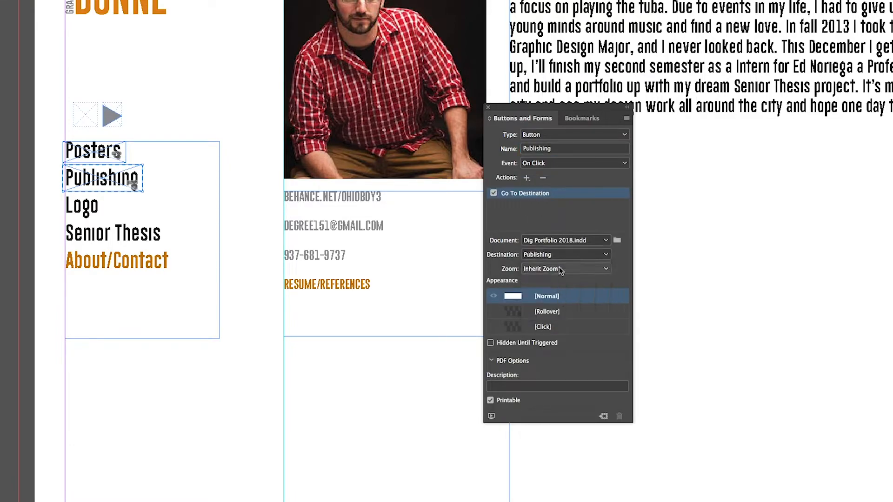
{"action": "left_click", "coordinate": [254, 202]}
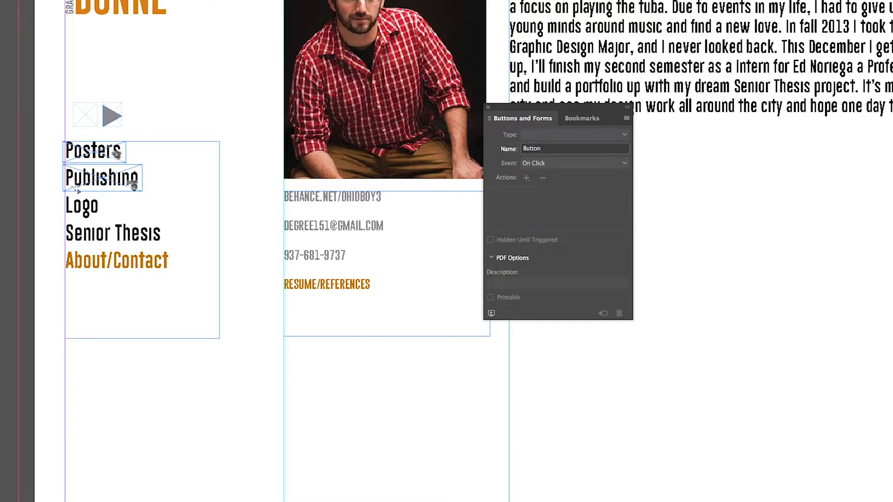
- Draw a frame over the Logo menu item and convert it to a button named Logos
{"action": "left_click_drag", "start_coordinate": [60, 195], "coordinate": [103, 220]}
{"action": "left_click", "coordinate": [557, 136]}
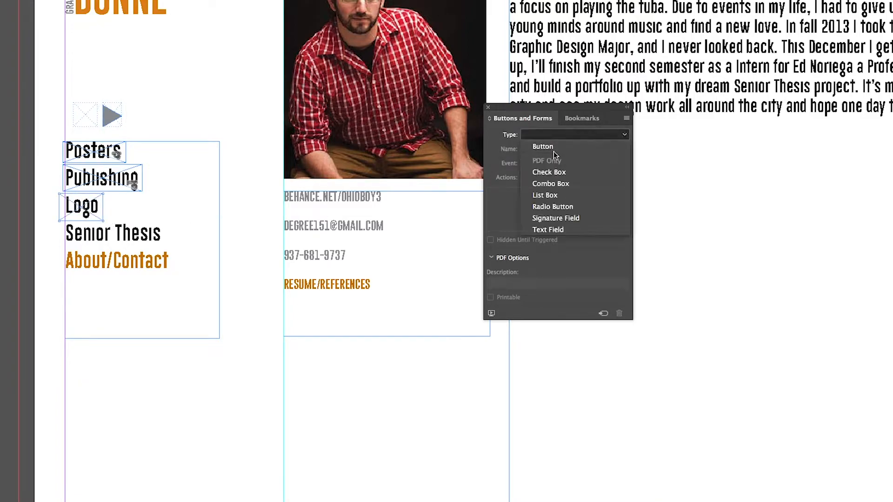
{"action": "left_click", "coordinate": [553, 147]}
{"action": "left_click", "coordinate": [553, 147]}
{"action": "key", "text": "BackSpace"}
{"action": "type", "text": "Logo"}
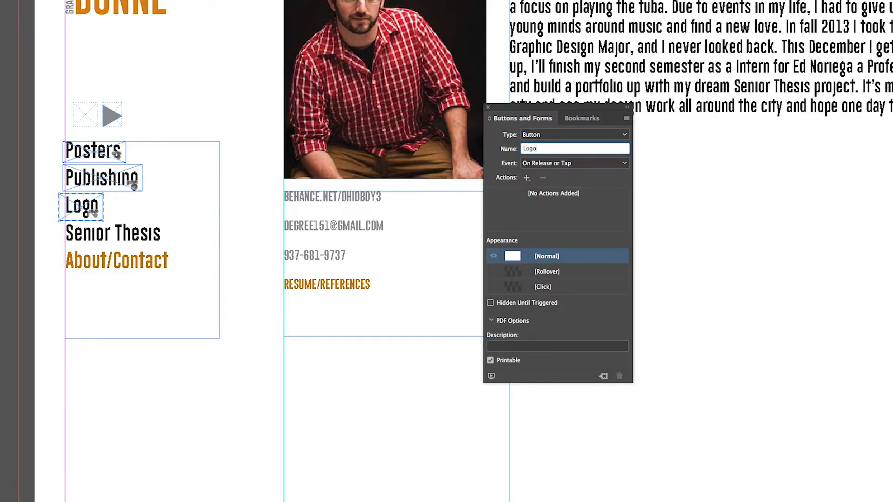
{"action": "type", "text": "s"}
- Give the Logos button an On Click Go To Destination action targeting the Logos bookmark
{"action": "left_click", "coordinate": [534, 165]}
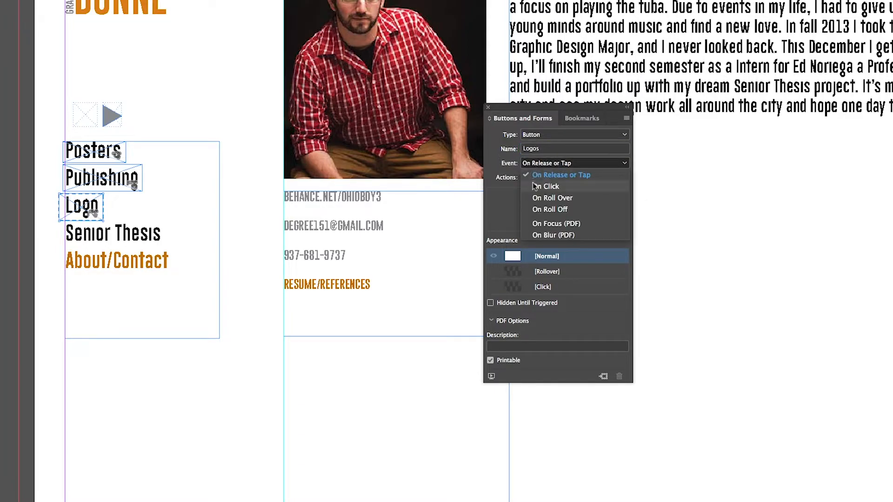
{"action": "left_click", "coordinate": [530, 183]}
{"action": "left_click", "coordinate": [527, 178]}
{"action": "left_click", "coordinate": [566, 183]}
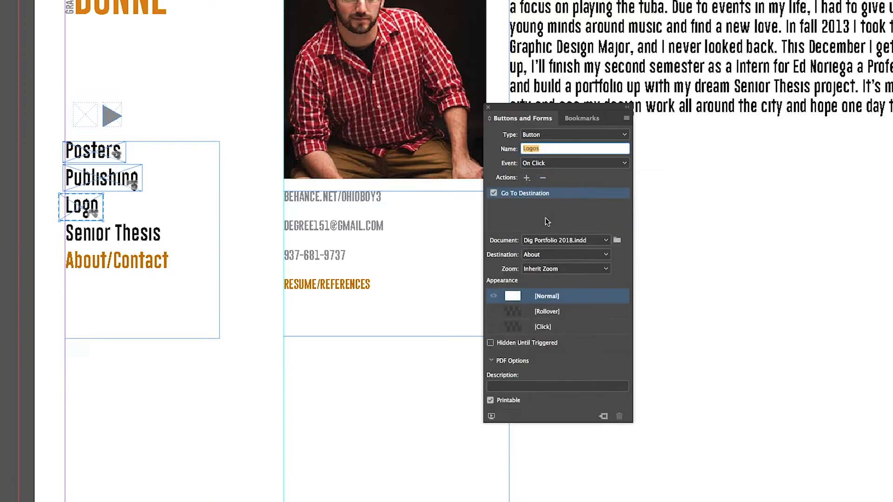
{"action": "left_click", "coordinate": [546, 254]}
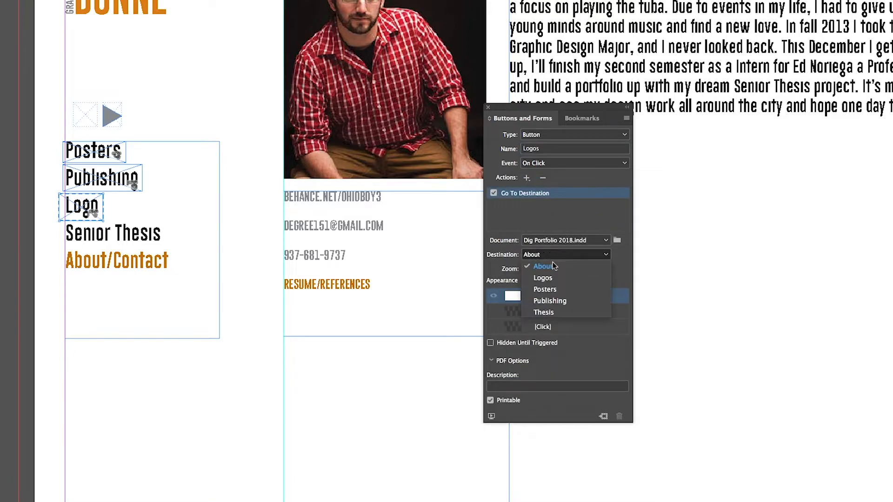
{"action": "left_click", "coordinate": [554, 278]}
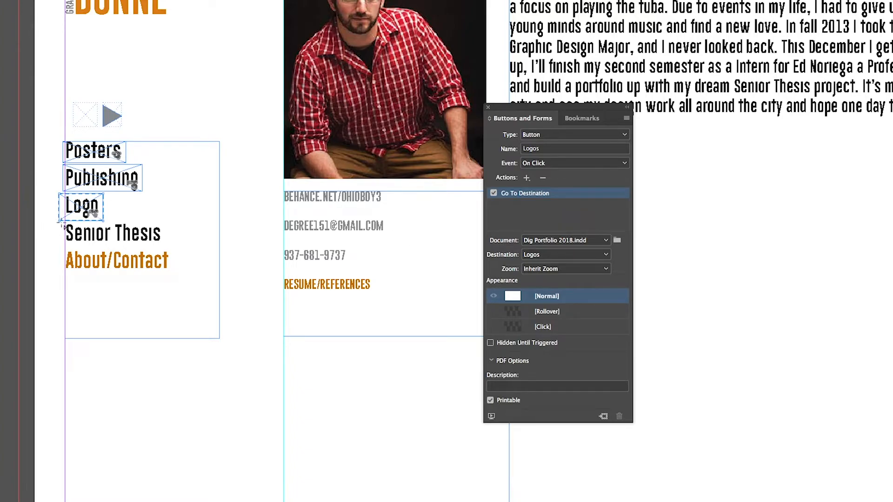
- Draw a frame over the Senior Thesis menu item and convert it to a button named Senior Thesis
{"action": "left_click_drag", "start_coordinate": [62, 224], "coordinate": [163, 244]}
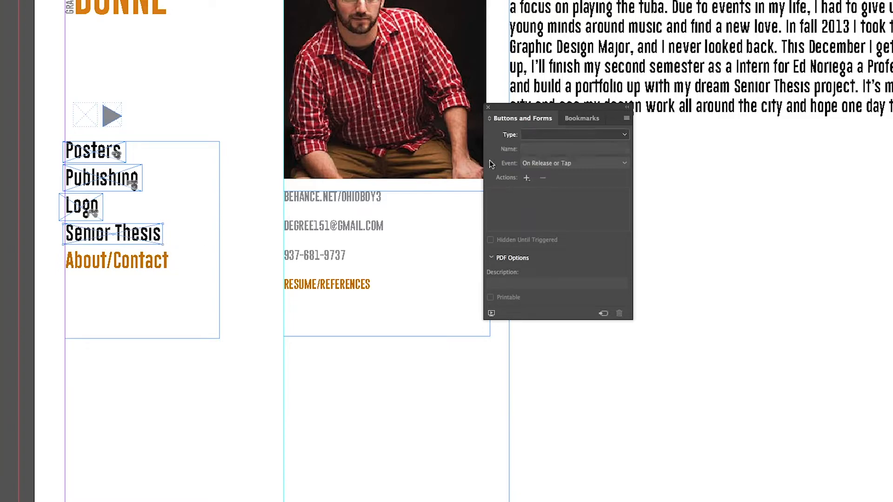
{"action": "left_click", "coordinate": [551, 132]}
{"action": "left_click", "coordinate": [547, 148]}
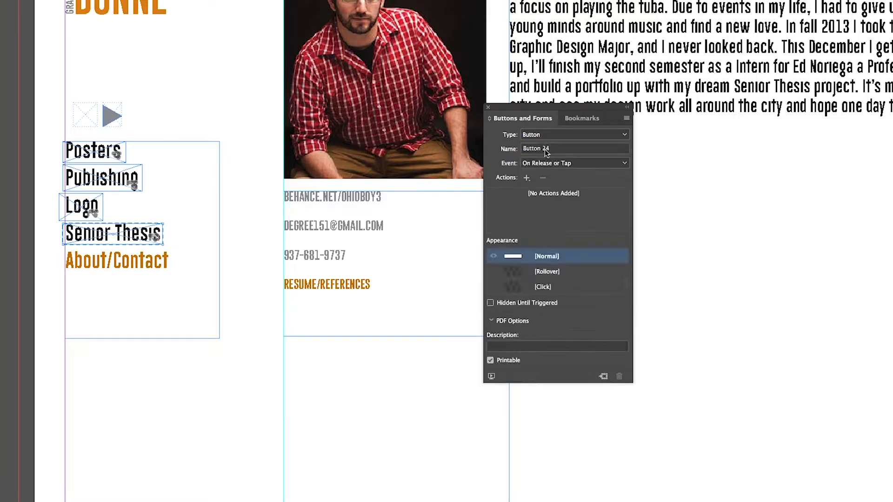
{"action": "left_click", "coordinate": [557, 149]}
{"action": "key", "text": "BackSpace"}
{"action": "type", "text": "Senior Thesis"}
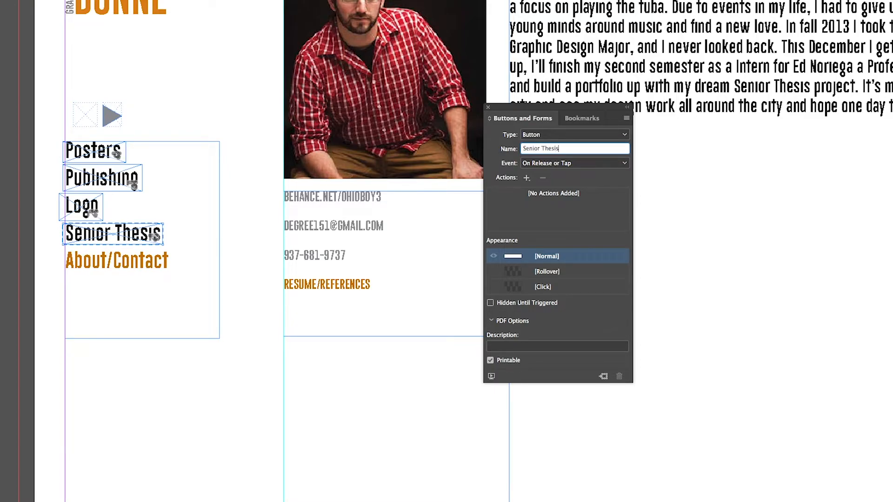
- Give the Senior Thesis button an On Click Go To Destination action targeting the Thesis bookmark
{"action": "left_click", "coordinate": [590, 164]}
{"action": "left_click", "coordinate": [576, 182]}
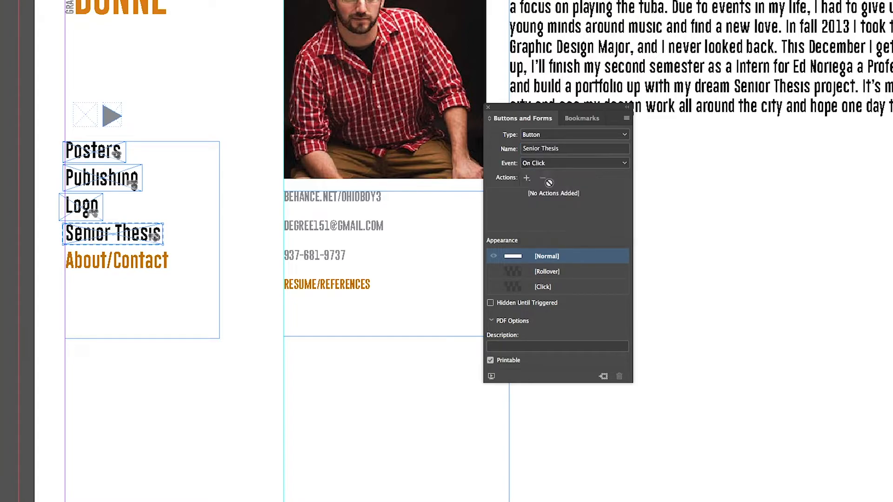
{"action": "left_click", "coordinate": [526, 177]}
{"action": "left_click", "coordinate": [544, 180]}
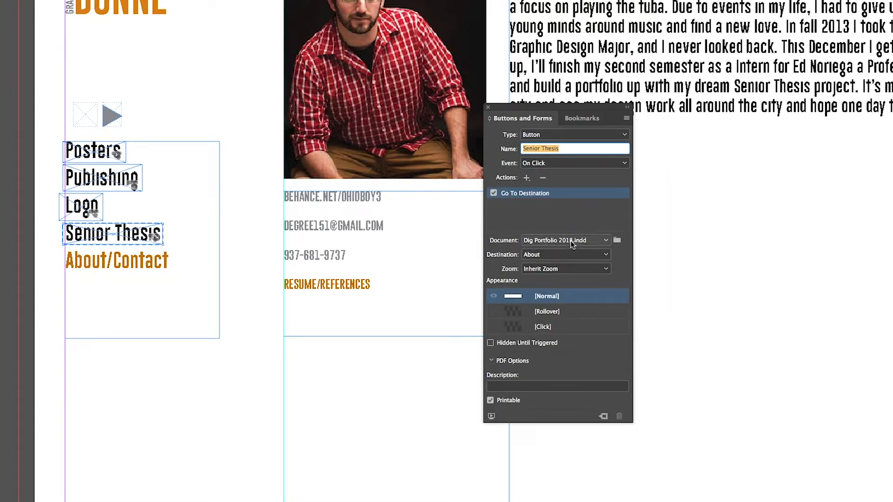
{"action": "left_click", "coordinate": [565, 253]}
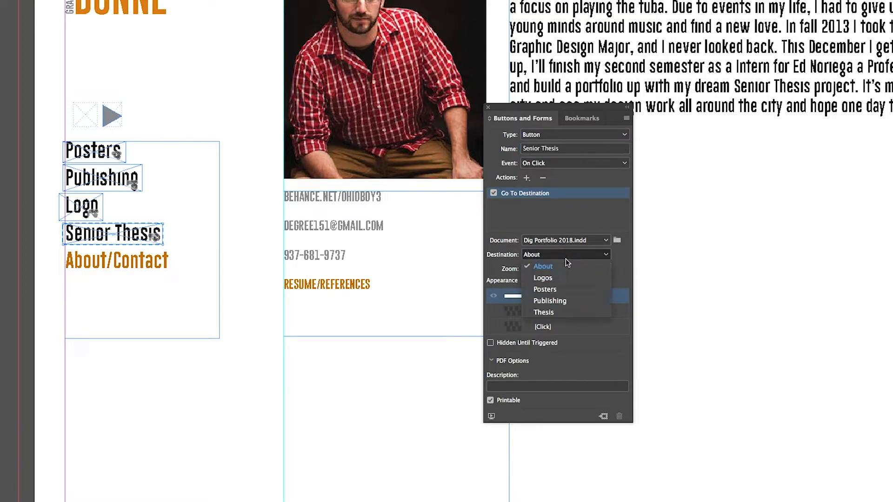
{"action": "left_click", "coordinate": [544, 312]}
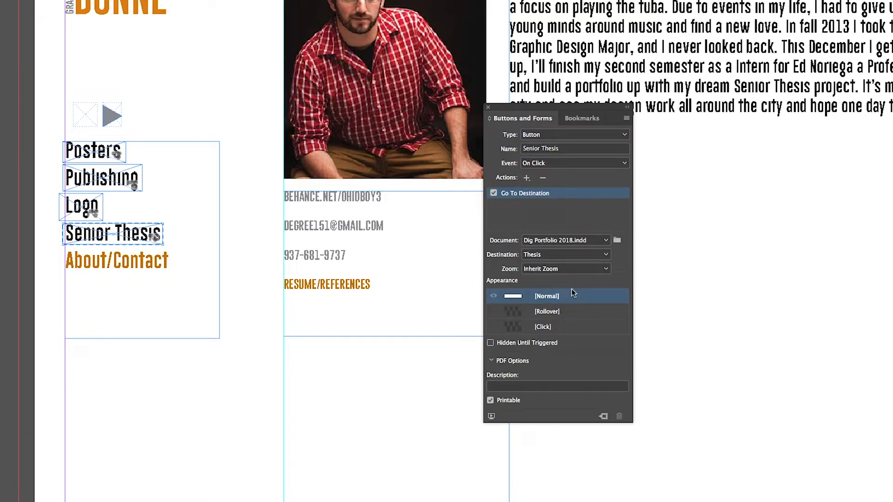
- Draw a frame over the About/Contact menu item and convert it to a button named About
{"action": "key", "text": "v"}
{"action": "left_click_drag", "start_coordinate": [63, 249], "coordinate": [145, 274]}
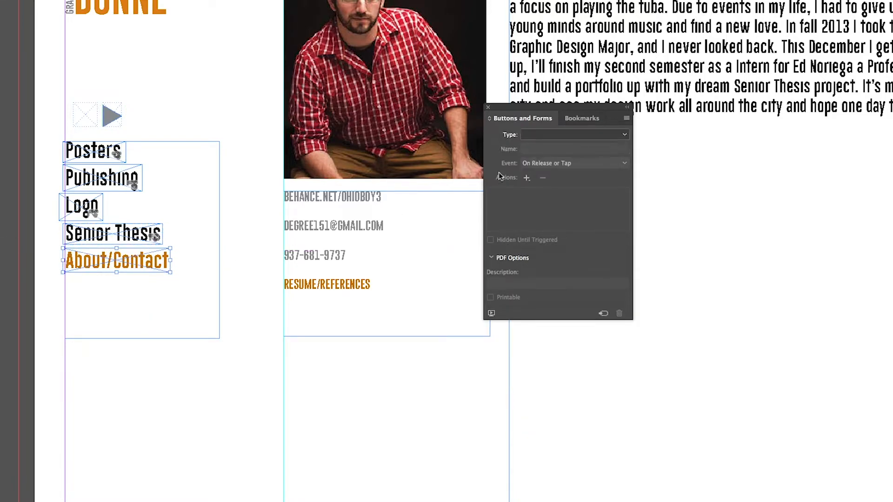
{"action": "left_click", "coordinate": [539, 136]}
{"action": "left_click", "coordinate": [544, 146]}
{"action": "double_click", "coordinate": [547, 150]}
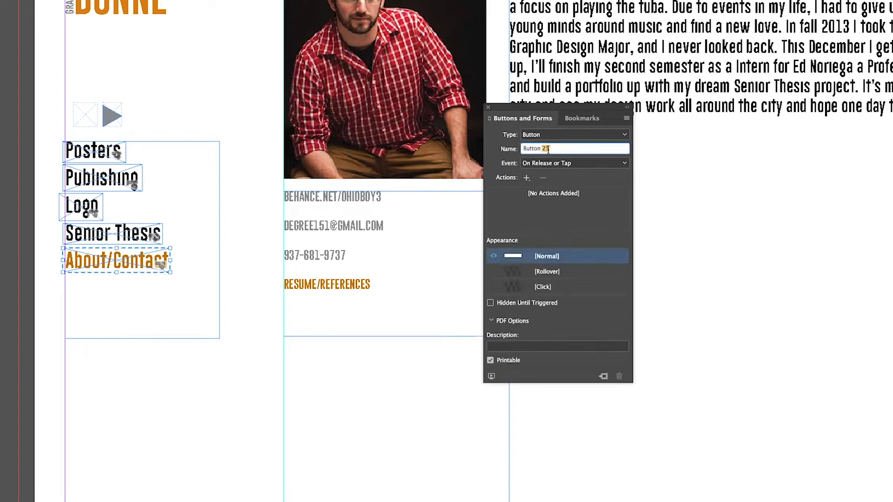
{"action": "triple_click", "coordinate": [549, 151]}
{"action": "type", "text": "About"}
- Give the About button an On Click Go To Destination action targeting the About bookmark with Actual Size zoom
{"action": "left_click", "coordinate": [560, 163]}
{"action": "left_click", "coordinate": [536, 183]}
{"action": "left_click", "coordinate": [526, 178]}
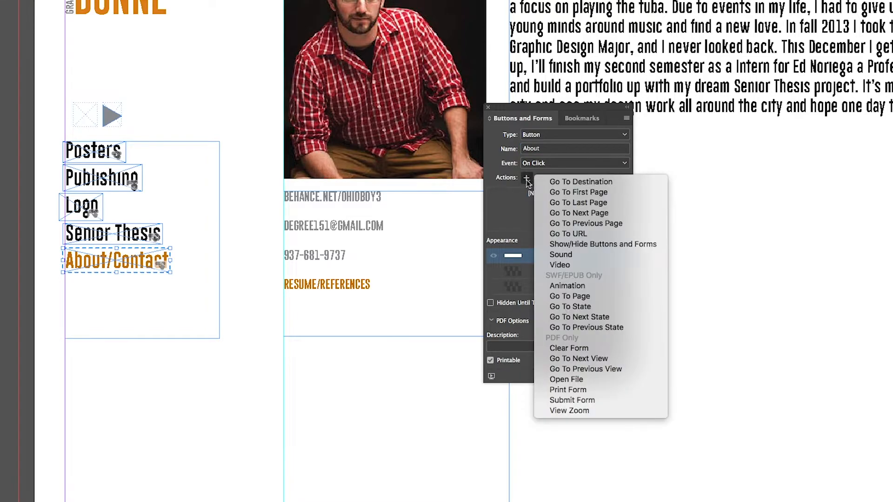
{"action": "left_click", "coordinate": [557, 182]}
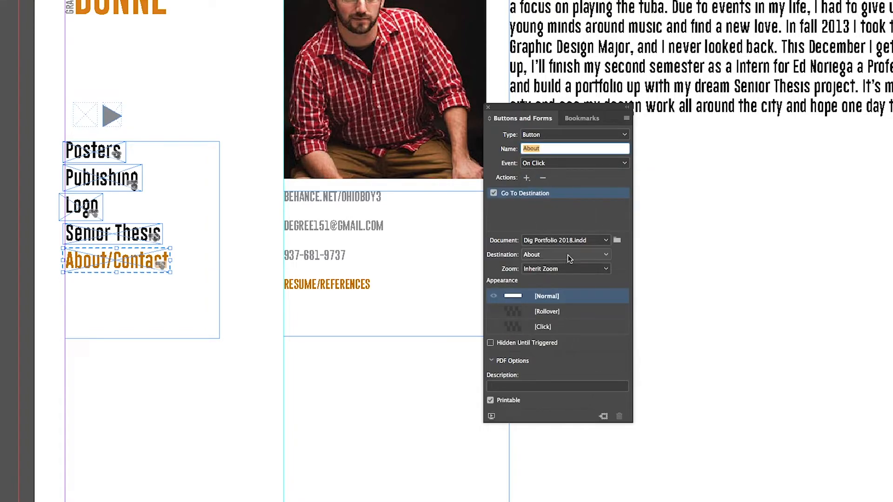
{"action": "left_click", "coordinate": [568, 255]}
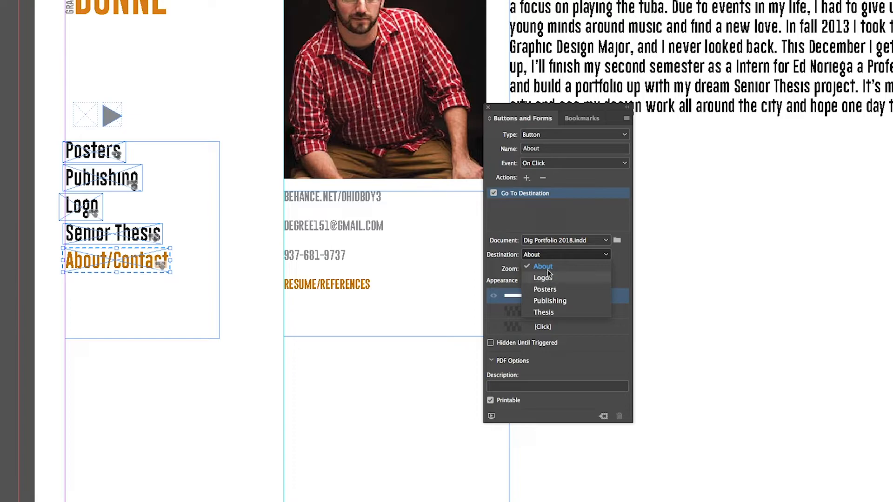
{"action": "left_click", "coordinate": [543, 266]}
{"action": "left_click", "coordinate": [556, 270]}
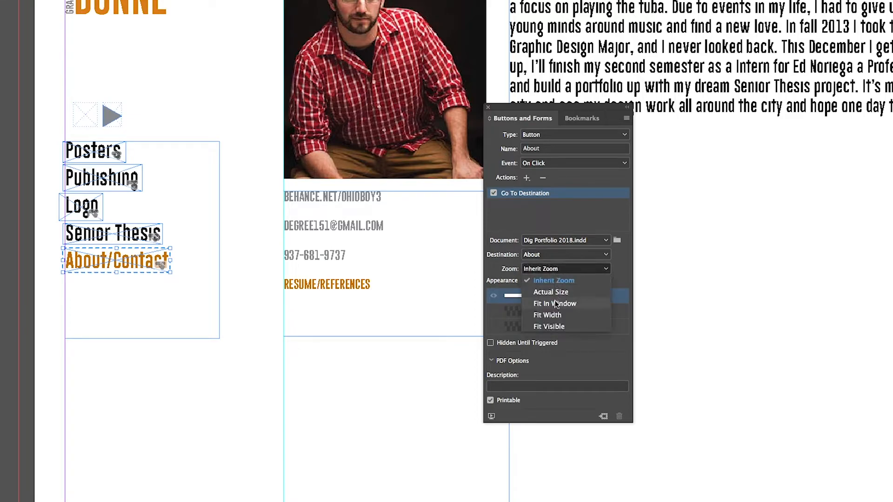
{"action": "left_click", "coordinate": [553, 292]}
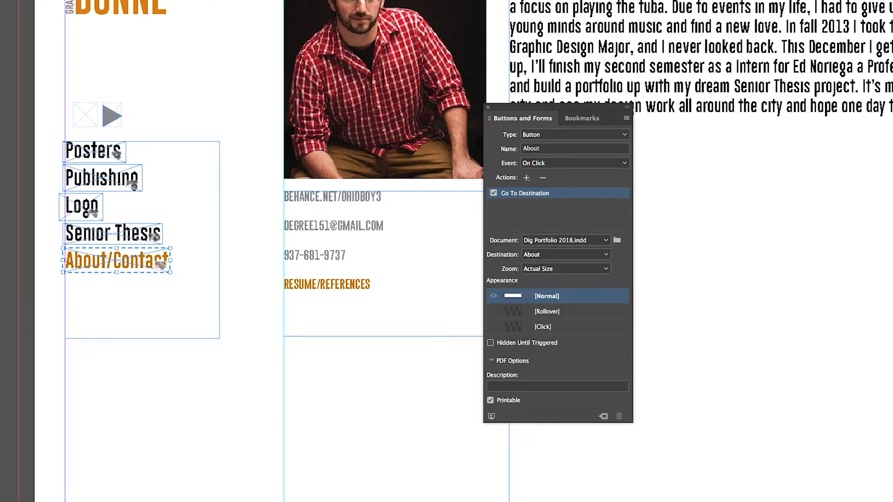
- Set the zoom of the Senior Thesis, Logos and Publishing buttons' destination actions to Actual Size
{"action": "key", "text": "a"}
{"action": "left_click", "coordinate": [138, 230]}
{"action": "left_click", "coordinate": [604, 269]}
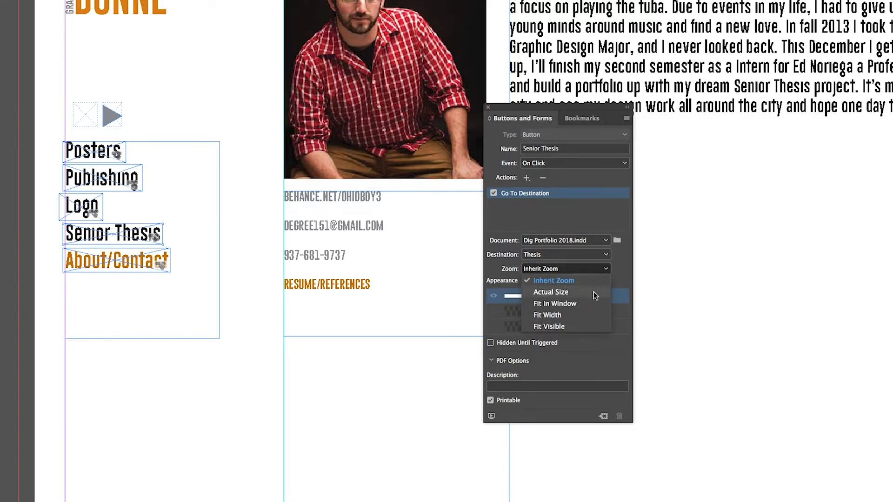
{"action": "left_click", "coordinate": [593, 292]}
{"action": "left_click", "coordinate": [97, 208]}
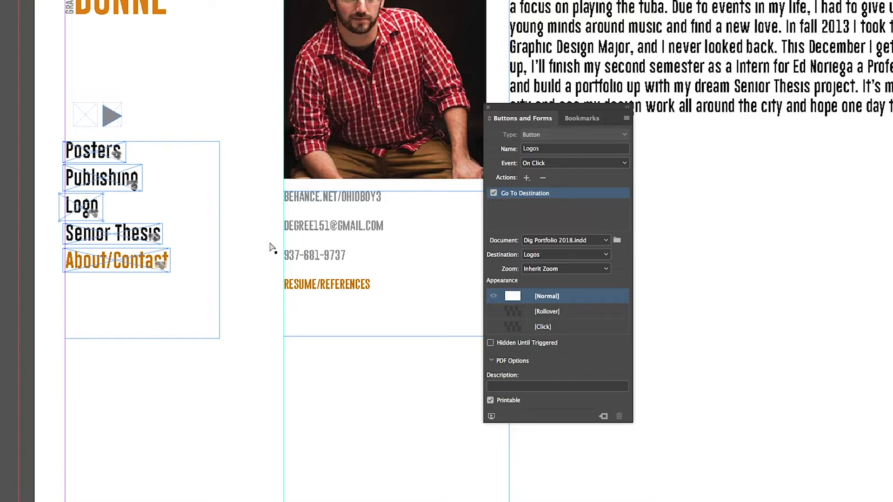
{"action": "left_click", "coordinate": [602, 270]}
{"action": "left_click", "coordinate": [590, 291]}
{"action": "left_click", "coordinate": [112, 188]}
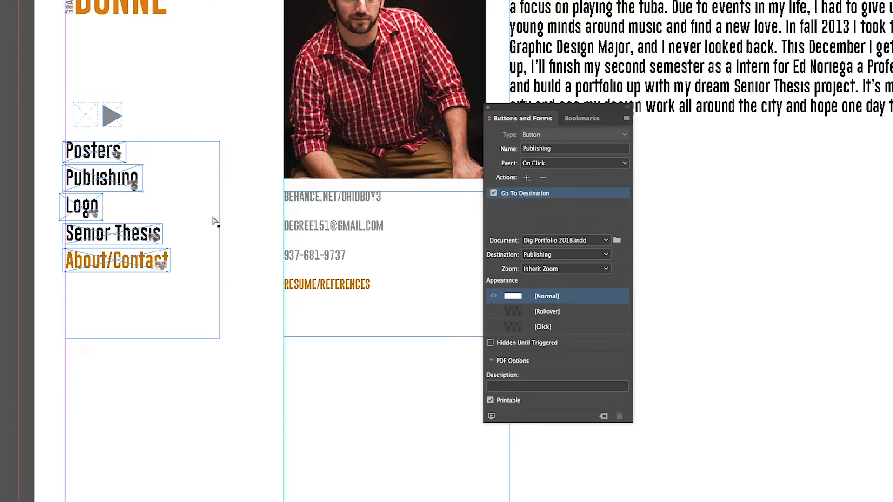
{"action": "left_click", "coordinate": [545, 273]}
{"action": "left_click", "coordinate": [551, 291]}
- Select all five menu buttons and paste copies over the navigation menu on the next page
{"action": "left_click", "coordinate": [84, 156]}
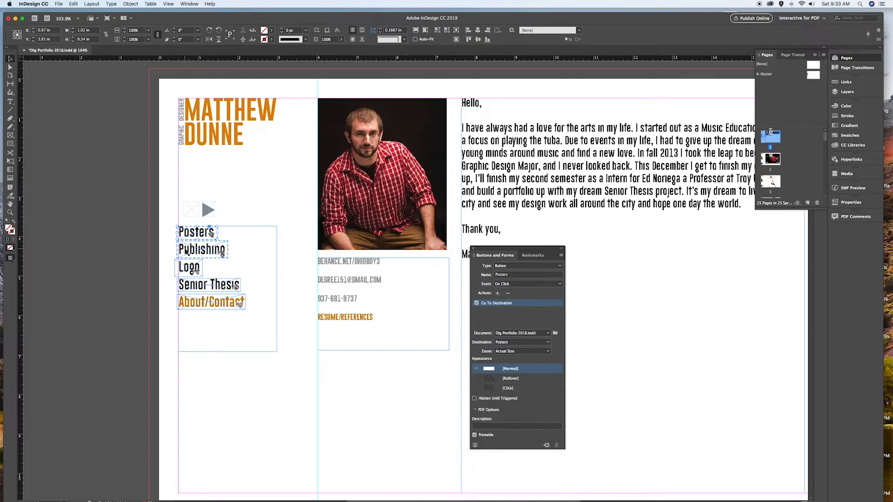
{"action": "left_click", "coordinate": [185, 265], "text": "shift"}
{"action": "left_click", "coordinate": [187, 284], "text": "shift"}
{"action": "left_click", "coordinate": [194, 304], "text": "shift"}
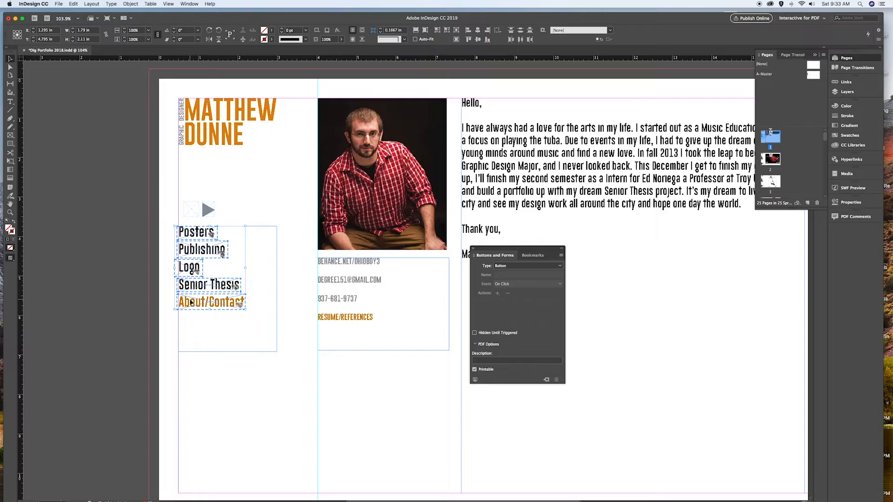
{"action": "scroll", "coordinate": [192, 302], "scroll_direction": "down", "scroll_amount": 15}
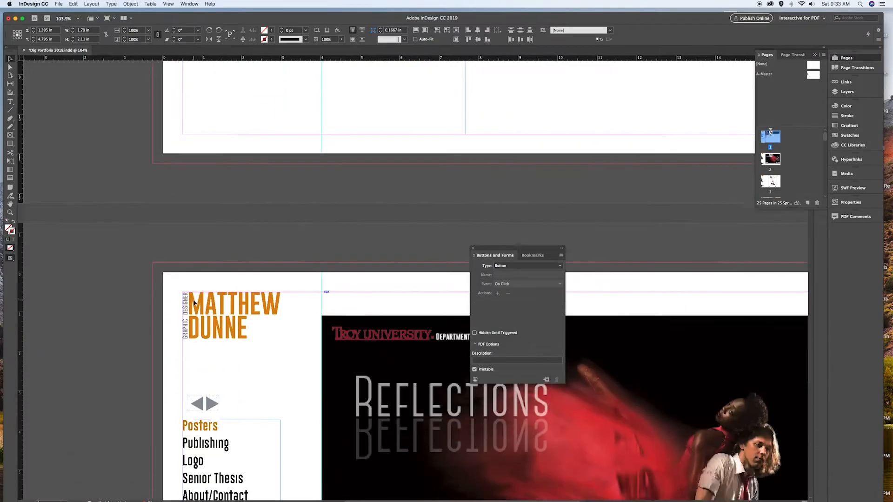
{"action": "scroll", "coordinate": [194, 303], "scroll_direction": "down", "scroll_amount": 3}
{"action": "key", "text": "super+v"}
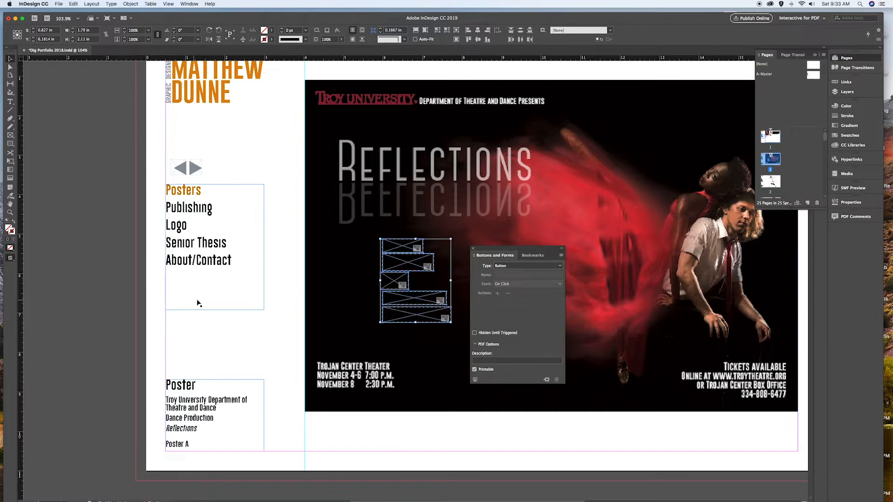
{"action": "left_click_drag", "start_coordinate": [394, 282], "coordinate": [179, 245]}
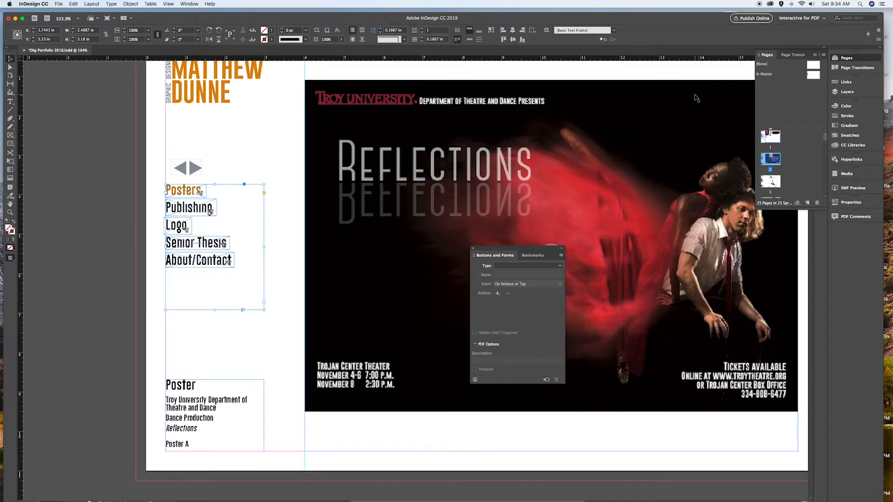
- Paste the menu buttons over the navigation menu on each of the following portfolio pages
{"action": "scroll", "coordinate": [295, 266], "scroll_direction": "down", "scroll_amount": 10}
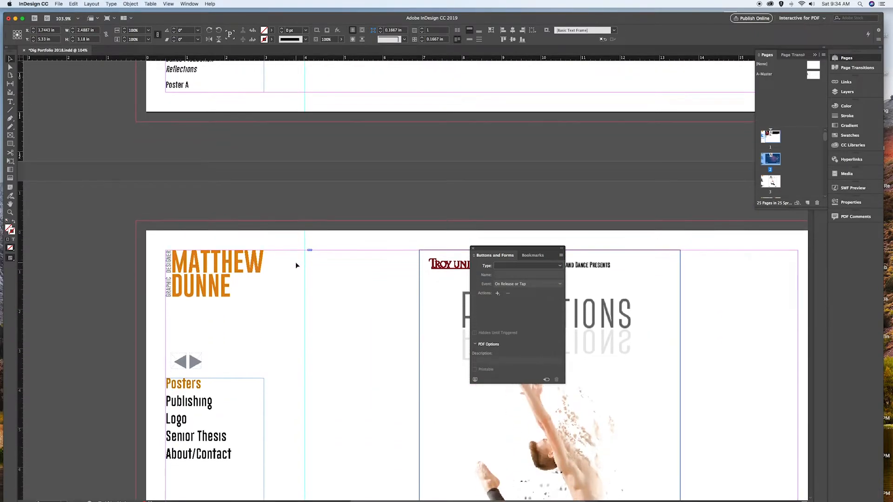
{"action": "scroll", "coordinate": [295, 266], "scroll_direction": "down", "scroll_amount": 2}
{"action": "scroll", "coordinate": [296, 265], "scroll_direction": "down", "scroll_amount": 3}
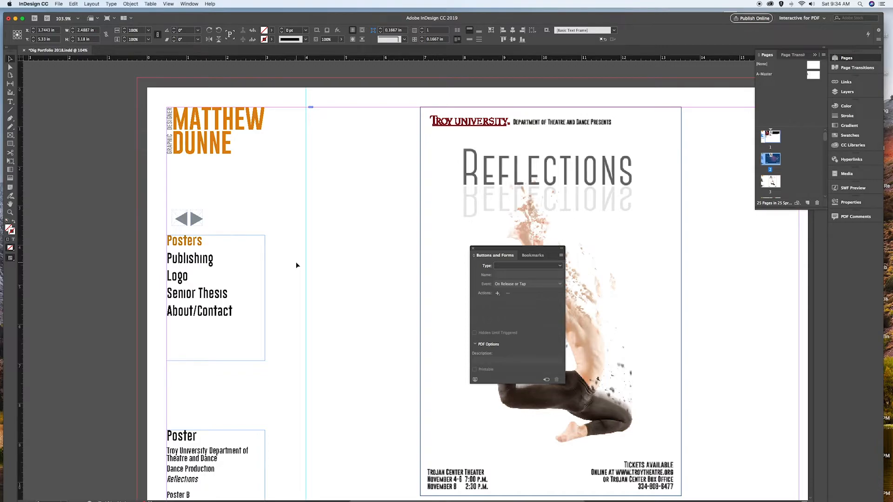
{"action": "key", "text": "super+v"}
{"action": "left_click_drag", "start_coordinate": [388, 293], "coordinate": [175, 289]}
{"action": "scroll", "coordinate": [217, 311], "scroll_direction": "down", "scroll_amount": 18}
{"action": "key", "text": "super+v"}
{"action": "left_click_drag", "start_coordinate": [416, 300], "coordinate": [205, 236]}
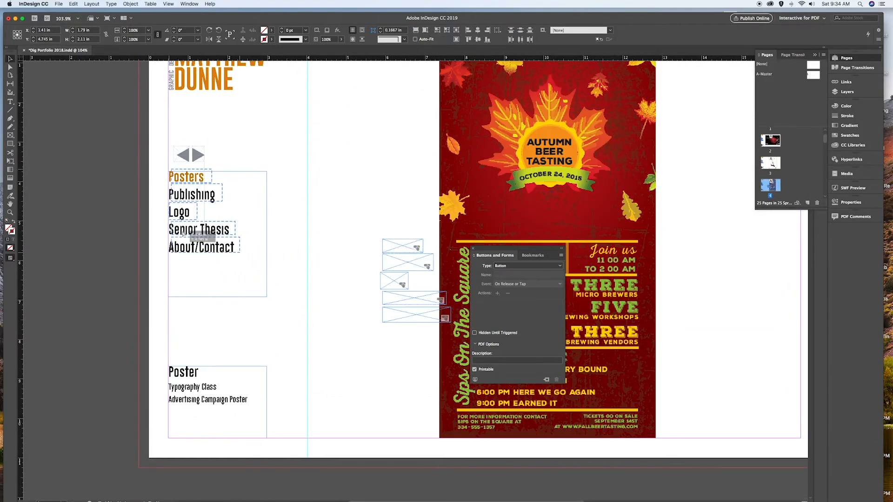
{"action": "scroll", "coordinate": [205, 235], "scroll_direction": "down", "scroll_amount": 10}
{"action": "key", "text": "super+v"}
{"action": "left_click_drag", "start_coordinate": [406, 124], "coordinate": [193, 415]}
{"action": "scroll", "coordinate": [193, 416], "scroll_direction": "down", "scroll_amount": 11}
{"action": "key", "text": "super+v"}
{"action": "scroll", "coordinate": [275, 361], "scroll_direction": "down", "scroll_amount": 6}
{"action": "left_click_drag", "start_coordinate": [413, 97], "coordinate": [201, 382]}
{"action": "scroll", "coordinate": [201, 381], "scroll_direction": "down", "scroll_amount": 18}
{"action": "key", "text": "super+v"}
{"action": "left_click_drag", "start_coordinate": [390, 316], "coordinate": [197, 327]}
{"action": "left_click_drag", "start_coordinate": [187, 293], "coordinate": [187, 293]}
{"action": "scroll", "coordinate": [253, 354], "scroll_direction": "down", "scroll_amount": 18}
{"action": "scroll", "coordinate": [246, 380], "scroll_direction": "down", "scroll_amount": 20}
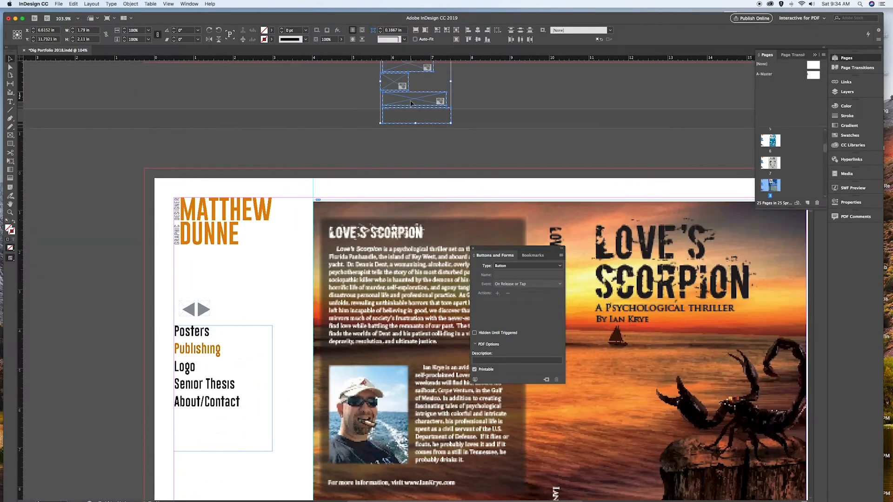
- Page through the document's spreads to check the menu buttons on each page, returning to the first page
{"action": "key", "text": "shift+Page_Down"}
{"action": "key", "text": "shift+Page_Down"}
{"action": "key", "text": "shift+Page_Down"}
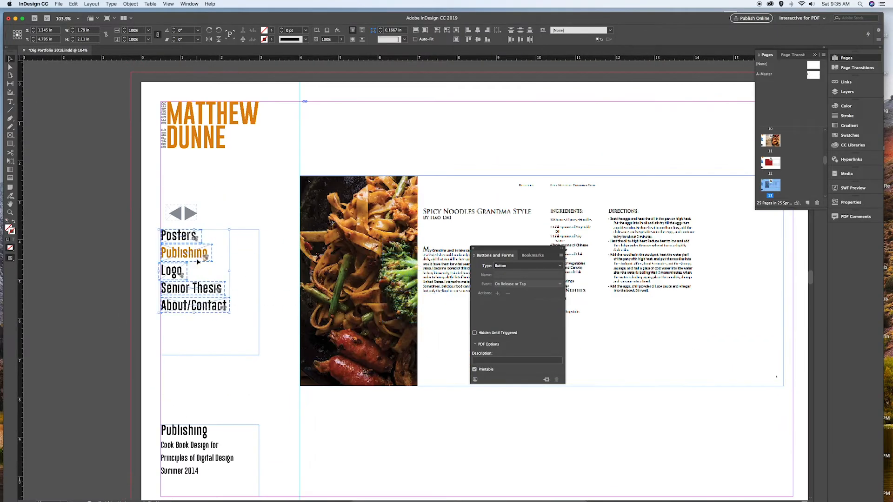
{"action": "key", "text": "shift+Page_Down"}
{"action": "key", "text": "shift+Page_Down"}
{"action": "key", "text": "shift+Page_Down"}
{"action": "key", "text": "shift+Page_Down"}
{"action": "key", "text": "shift+Page_Down"}
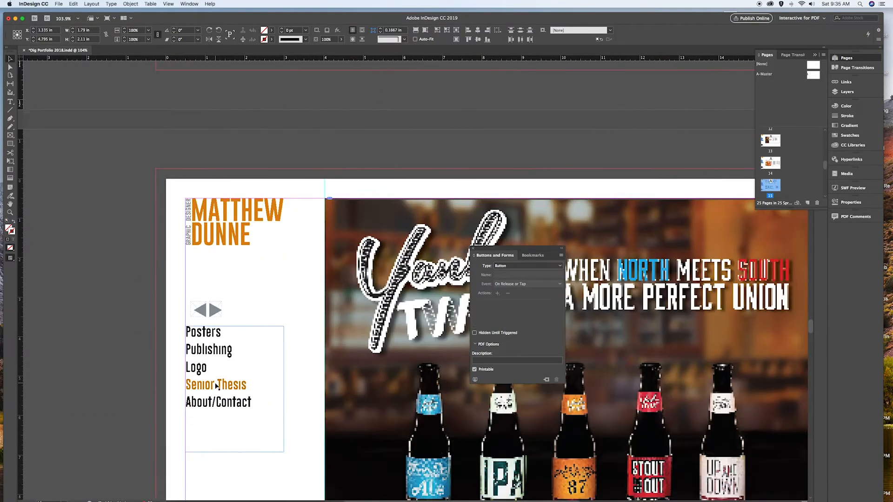
{"action": "key", "text": "shift+Page_Down"}
{"action": "key", "text": "shift+Page_Down"}
{"action": "key", "text": "shift+Page_Down"}
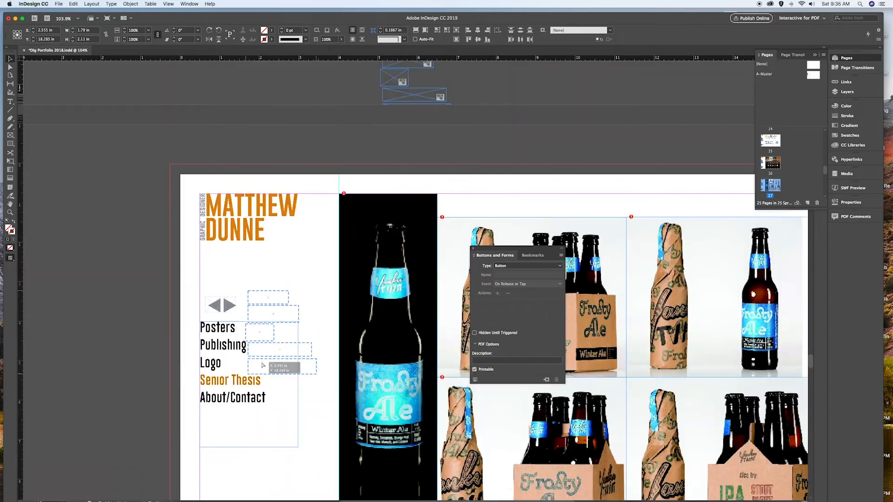
{"action": "key", "text": "shift+Page_Down"}
{"action": "key", "text": "shift+Page_Down"}
{"action": "key", "text": "shift+Page_Down"}
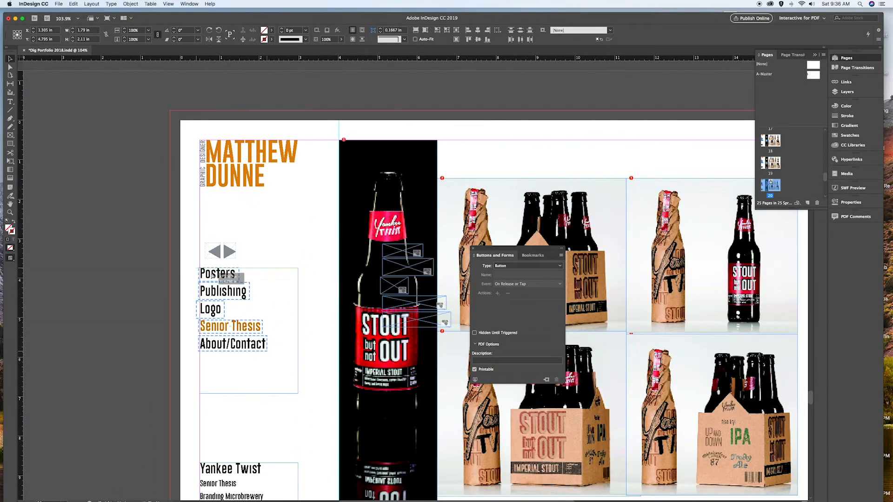
{"action": "key", "text": "shift+Page_Down"}
{"action": "key", "text": "shift+Page_Down"}
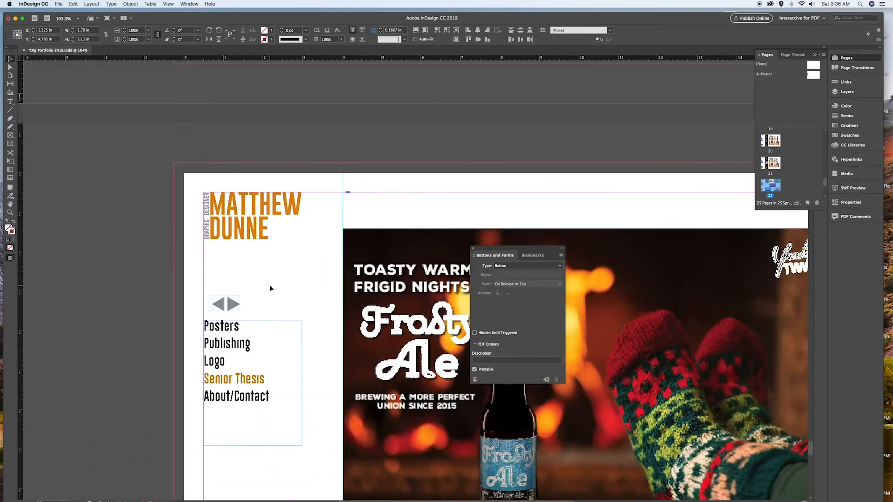
{"action": "key", "text": "shift+Page_Down"}
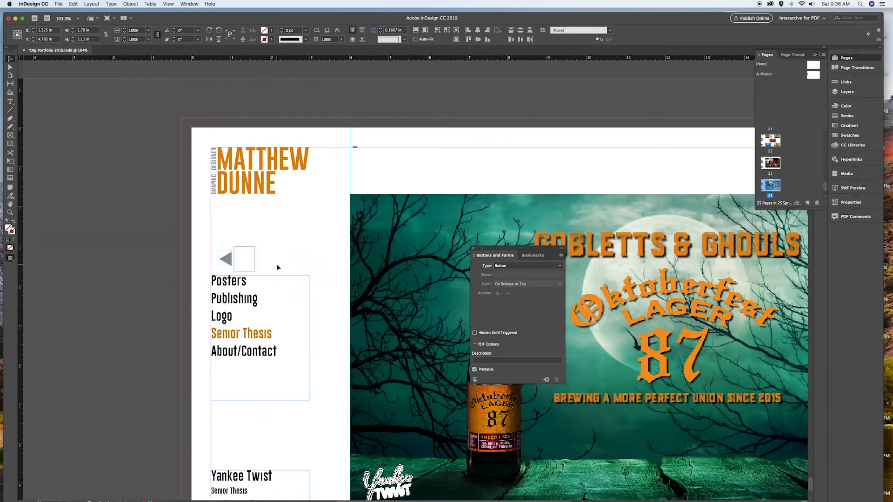
{"action": "key", "text": "super+shift+Page_Up"}
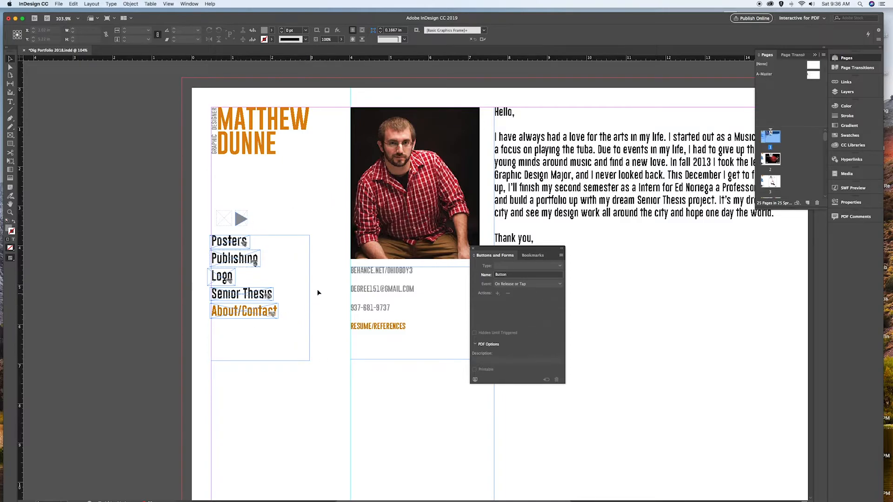
{"action": "scroll", "coordinate": [320, 285], "scroll_direction": "down", "scroll_amount": 1}
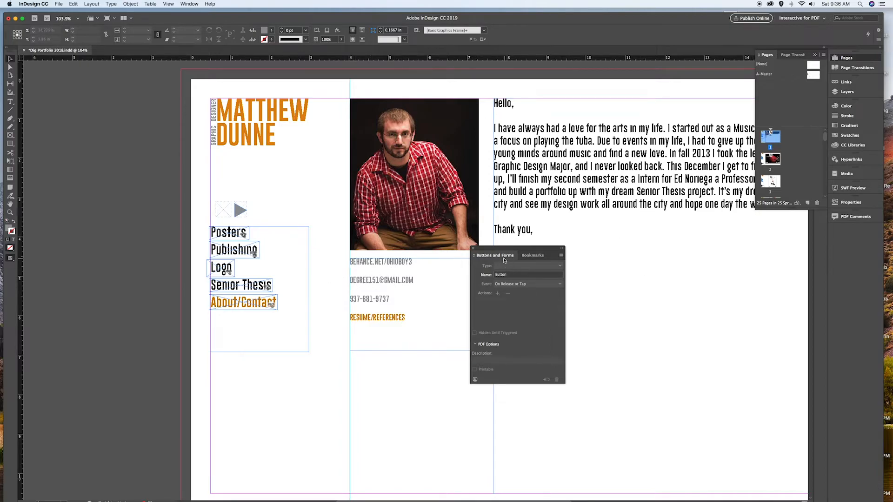
{"action": "left_click", "coordinate": [10, 134]}
{"action": "left_click_drag", "start_coordinate": [347, 276], "coordinate": [416, 285]}
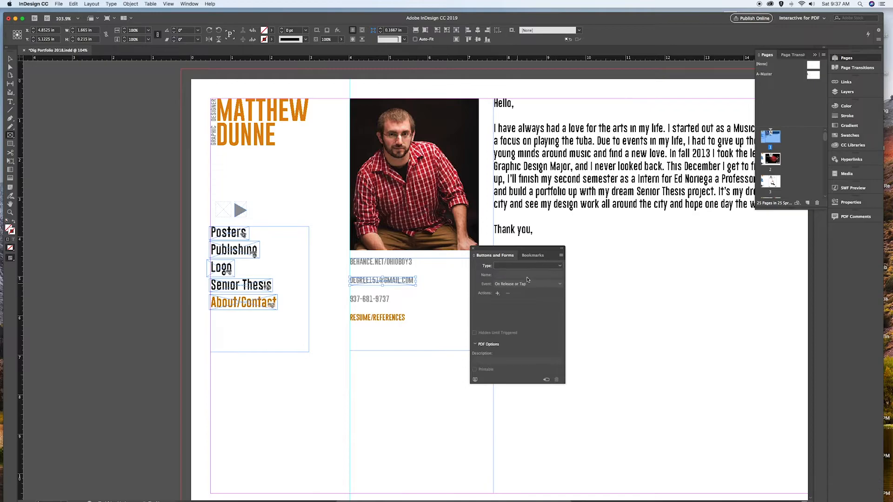
{"action": "left_click", "coordinate": [527, 265]}
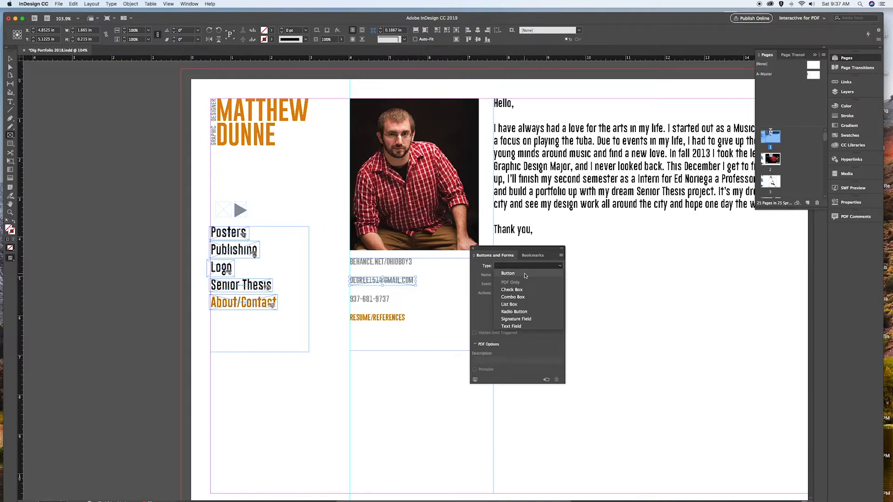
{"action": "left_click", "coordinate": [508, 273]}
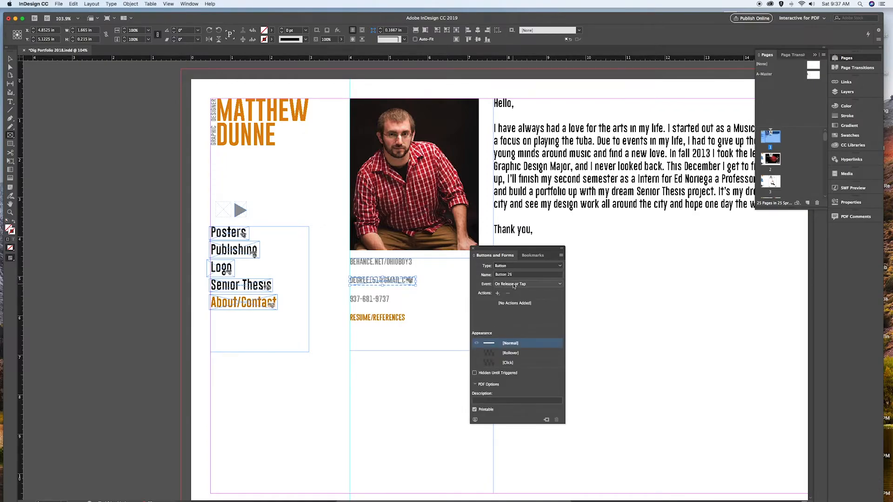
{"action": "left_click", "coordinate": [514, 284]}
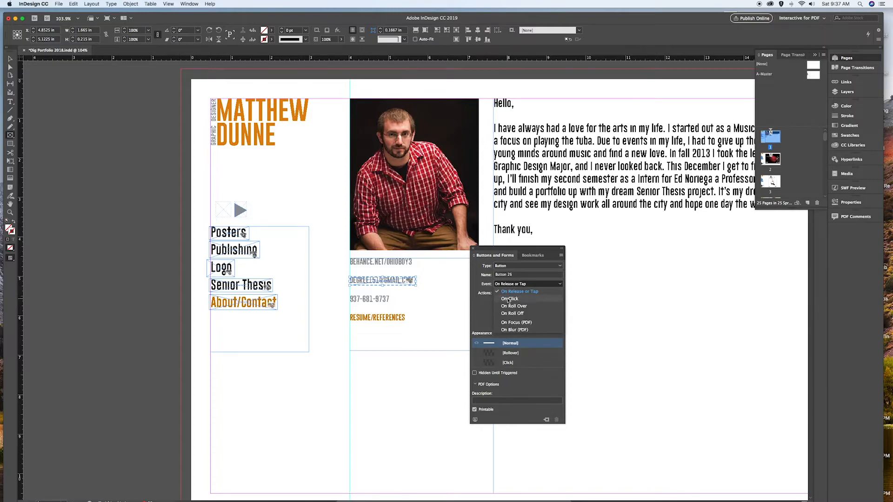
{"action": "left_click", "coordinate": [508, 299]}
{"action": "left_click", "coordinate": [497, 293]}
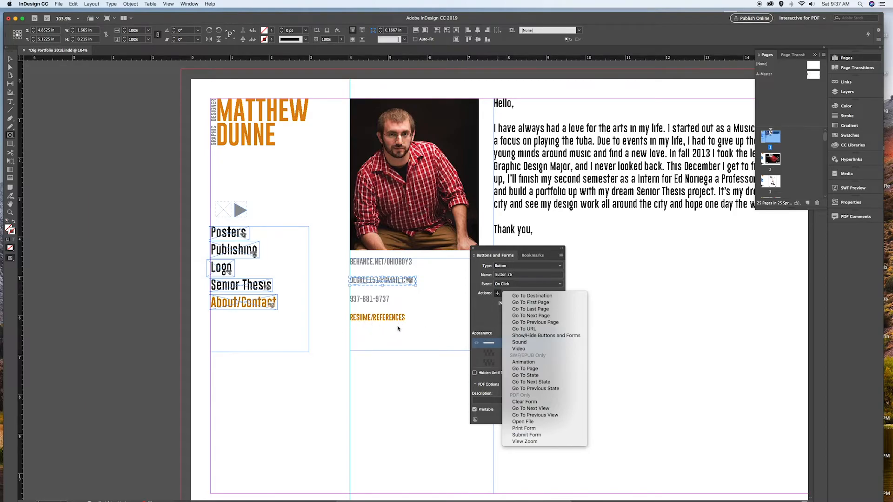
{"action": "left_click", "coordinate": [10, 69]}
{"action": "left_click", "coordinate": [10, 69]}
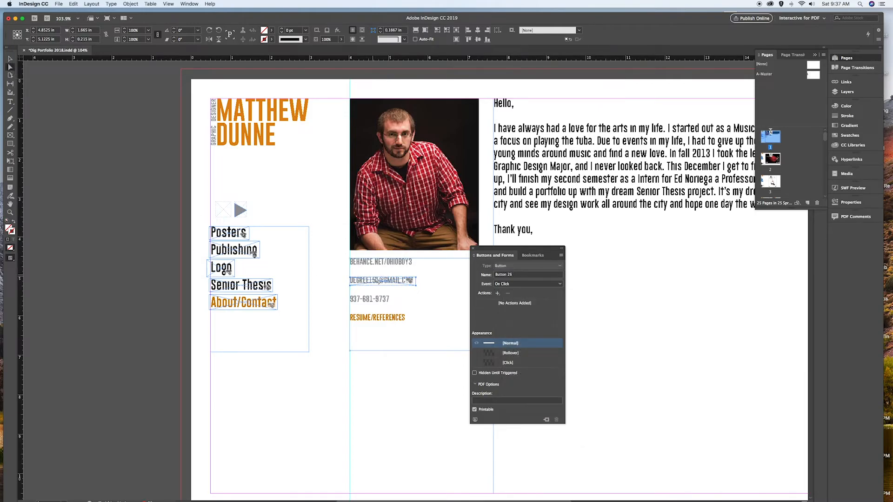
{"action": "key", "text": "Delete"}
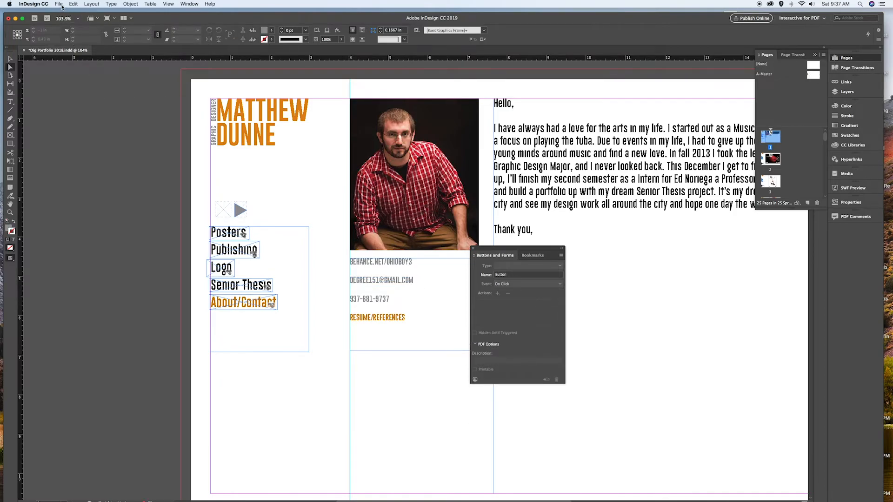
- Start exporting the document as an Adobe PDF (Interactive) file saved to the Desktop
{"action": "left_click", "coordinate": [59, 5]}
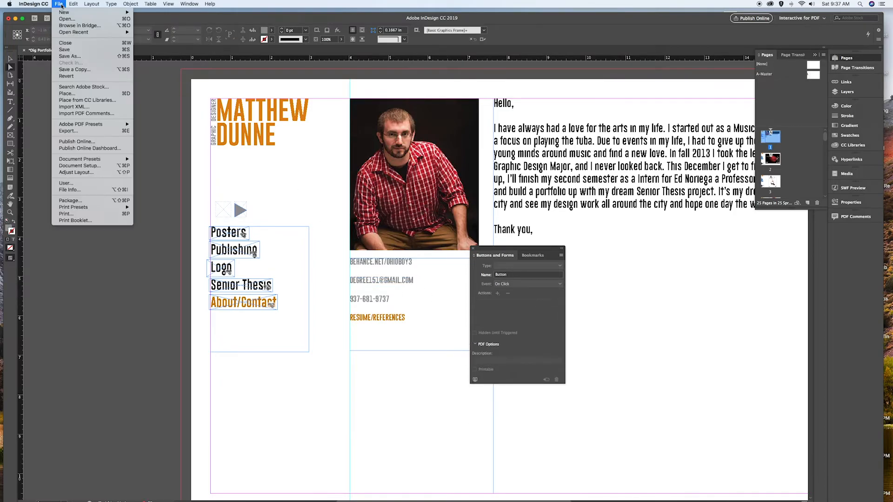
{"action": "left_click", "coordinate": [90, 131]}
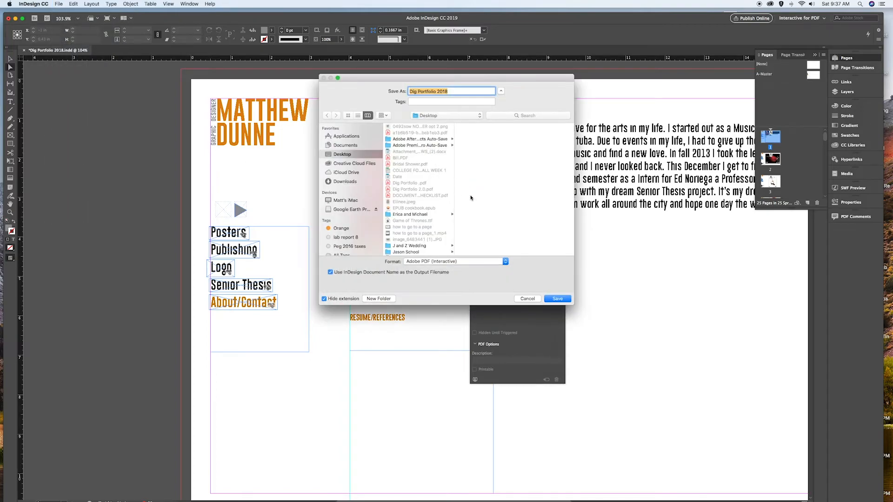
{"action": "left_click", "coordinate": [455, 91]}
{"action": "left_click", "coordinate": [558, 299]}
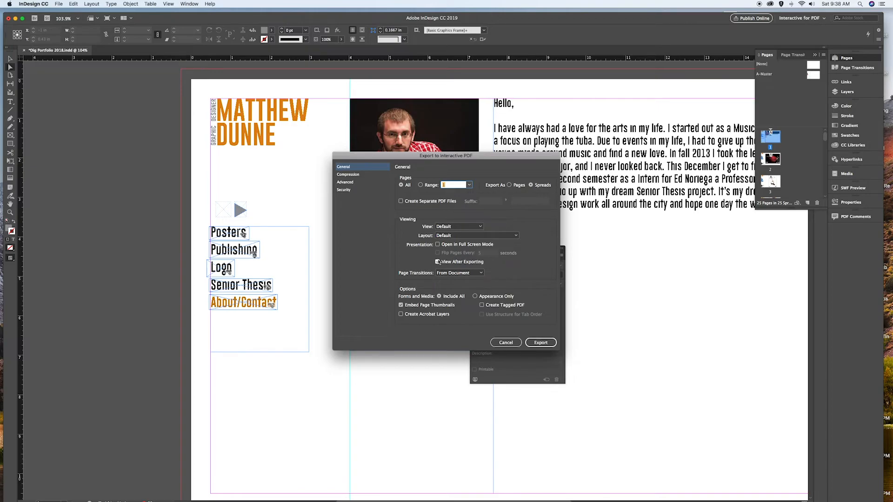
- Set the interactive PDF's layout to Single Page and its view to Actual Size, then export, accepting both warnings
{"action": "left_click", "coordinate": [467, 235]}
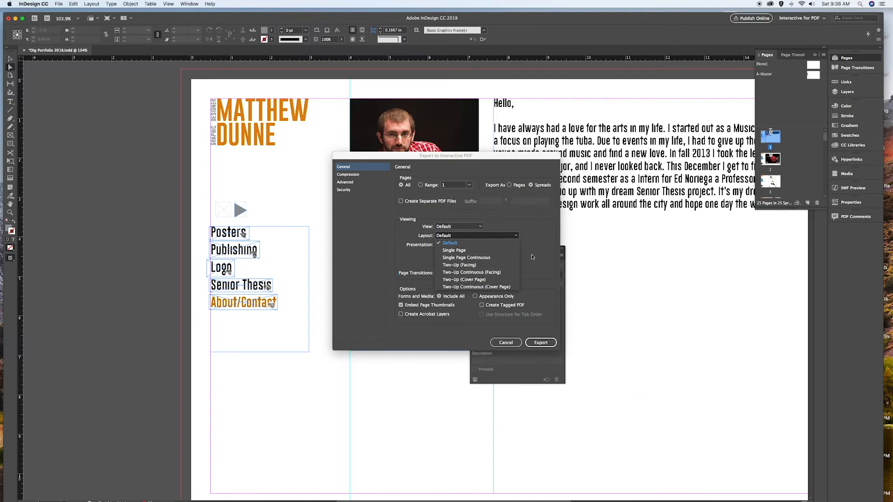
{"action": "left_click", "coordinate": [486, 251]}
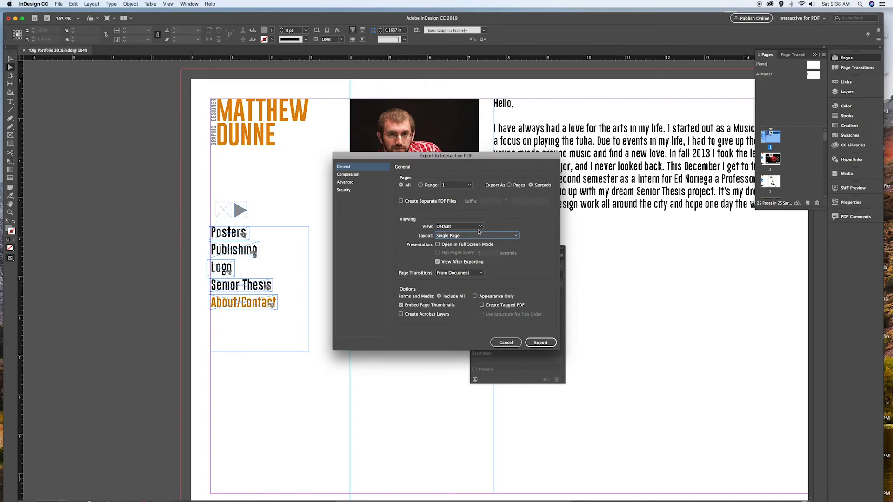
{"action": "left_click", "coordinate": [467, 227]}
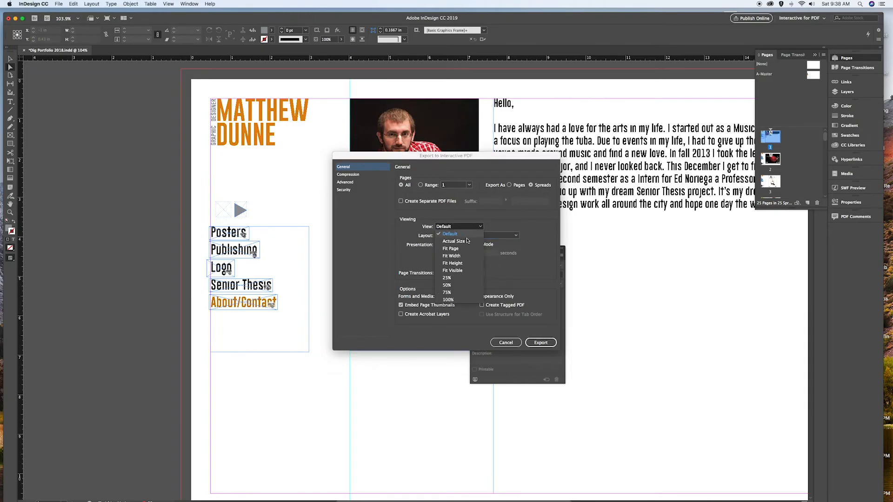
{"action": "left_click", "coordinate": [467, 244]}
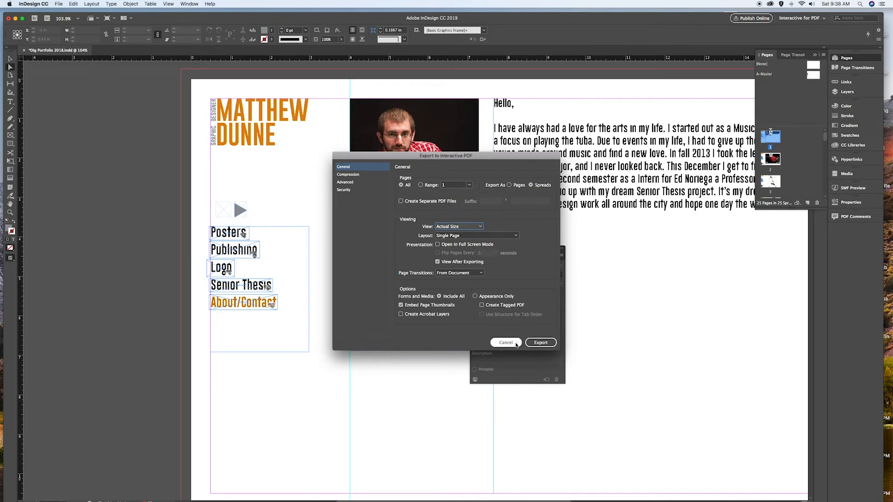
{"action": "left_click", "coordinate": [540, 343]}
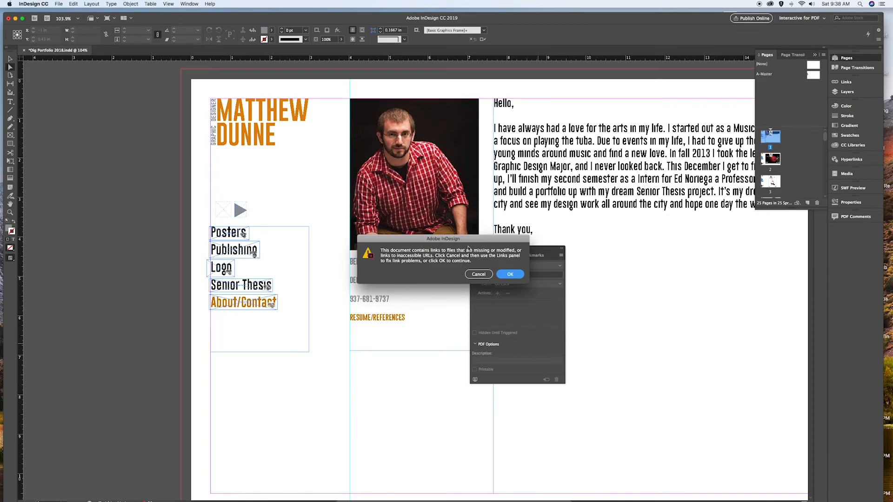
{"action": "left_click", "coordinate": [510, 275]}
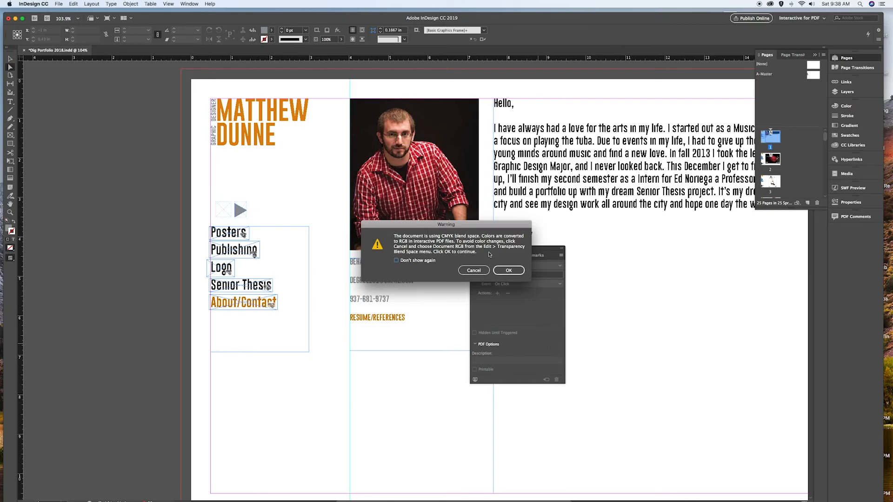
{"action": "left_click", "coordinate": [509, 270]}
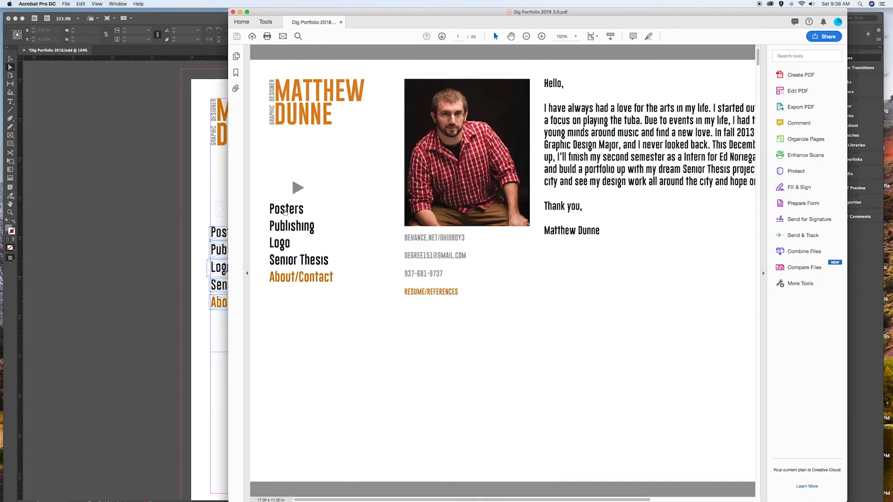
- Test each menu button in the exported PDF to check it jumps to its portfolio section
{"action": "left_click", "coordinate": [284, 213]}
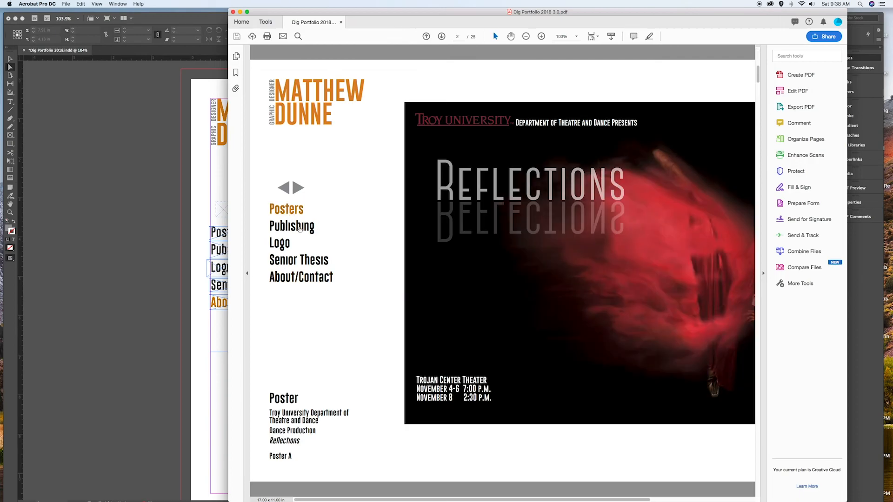
{"action": "left_click", "coordinate": [299, 227]}
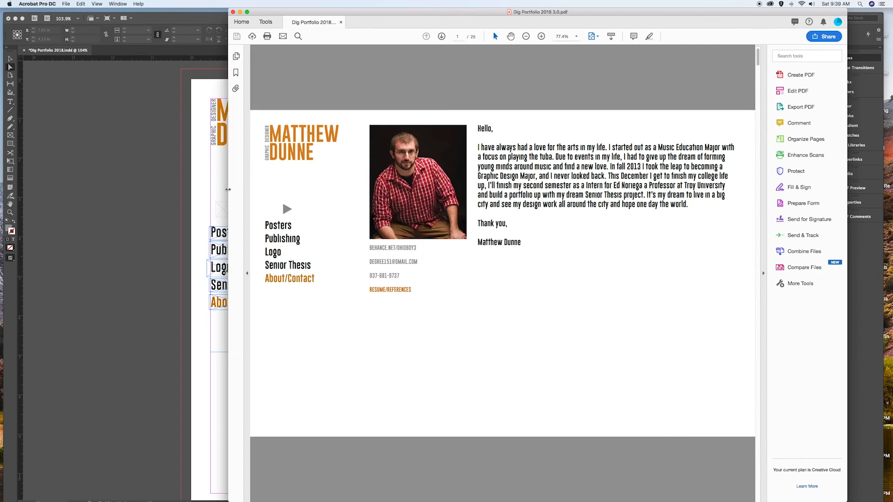
{"action": "left_click_drag", "start_coordinate": [131, 182], "coordinate": [90, 182]}
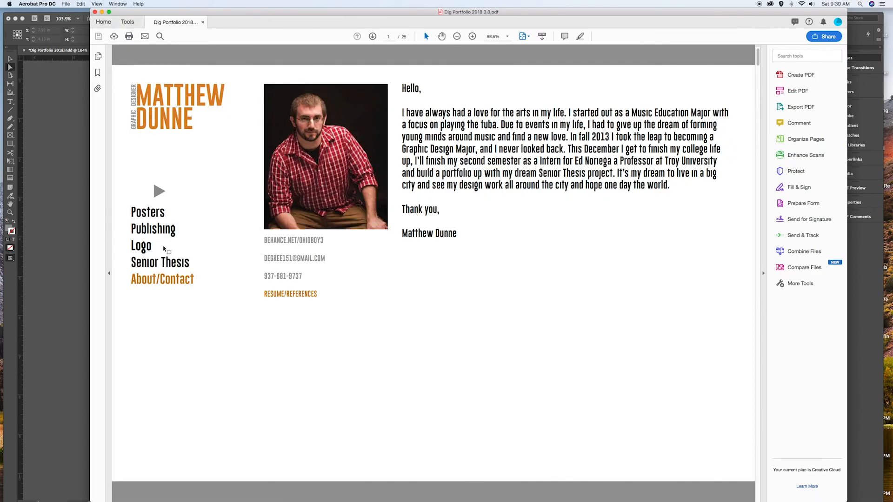
{"action": "left_click", "coordinate": [138, 249]}
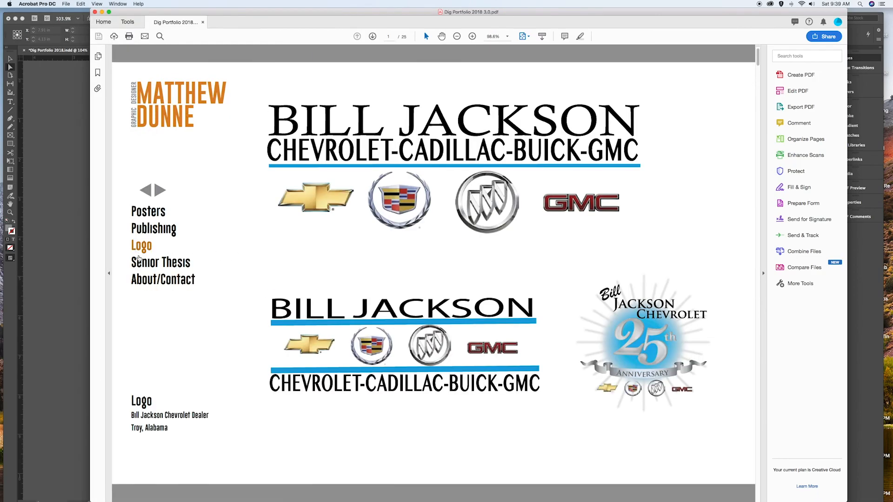
{"action": "left_click", "coordinate": [173, 263]}
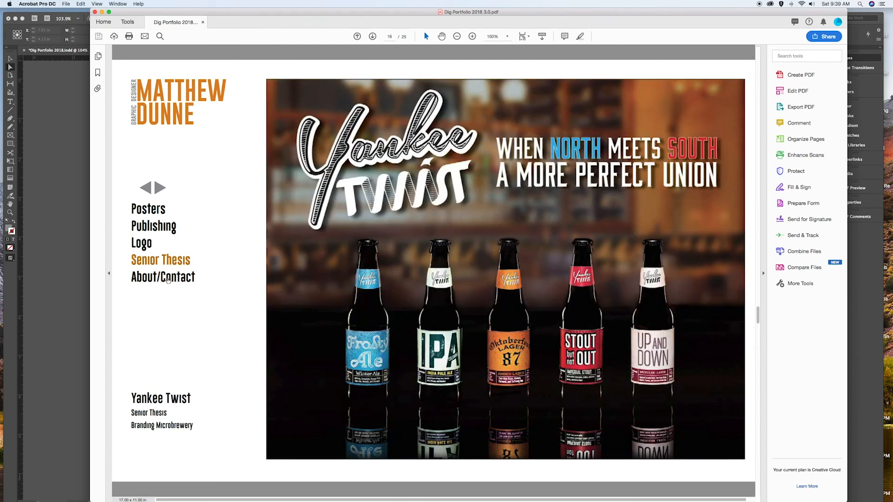
{"action": "left_click", "coordinate": [168, 278]}
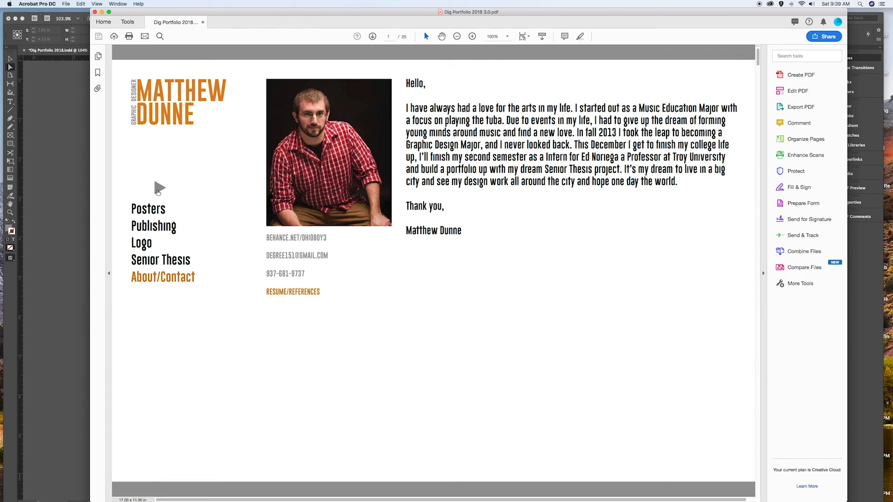
- Test the next-page arrow button in the PDF by paging through to the last page
{"action": "left_click", "coordinate": [159, 188]}
{"action": "left_click", "coordinate": [159, 190]}
{"action": "left_click", "coordinate": [159, 189]}
{"action": "left_click", "coordinate": [159, 189]}
{"action": "left_click", "coordinate": [159, 190]}
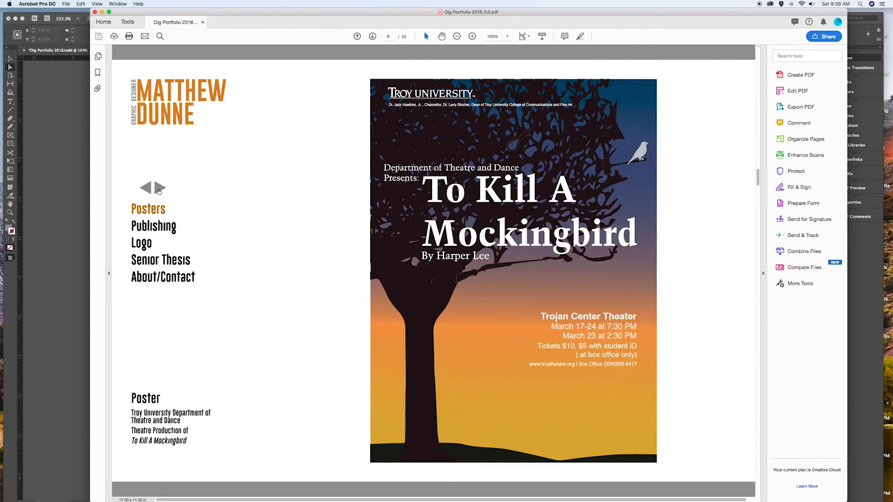
{"action": "left_click", "coordinate": [159, 190]}
{"action": "left_click", "coordinate": [159, 190]}
{"action": "left_click", "coordinate": [159, 190]}
{"action": "left_click", "coordinate": [159, 190]}
{"action": "left_click", "coordinate": [159, 188]}
{"action": "left_click", "coordinate": [159, 188]}
{"action": "left_click", "coordinate": [159, 188]}
{"action": "left_click", "coordinate": [159, 188]}
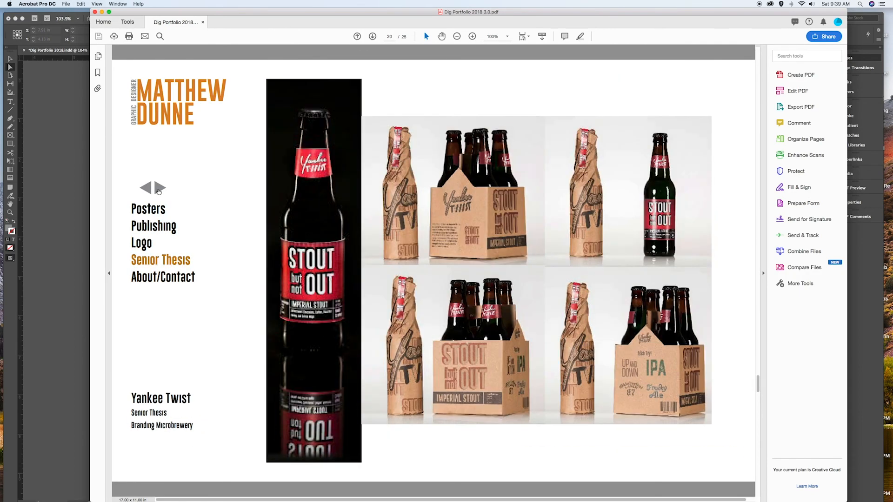
{"action": "left_click", "coordinate": [159, 189]}
{"action": "left_click", "coordinate": [159, 188]}
{"action": "left_click", "coordinate": [159, 188]}
{"action": "left_click", "coordinate": [159, 188]}
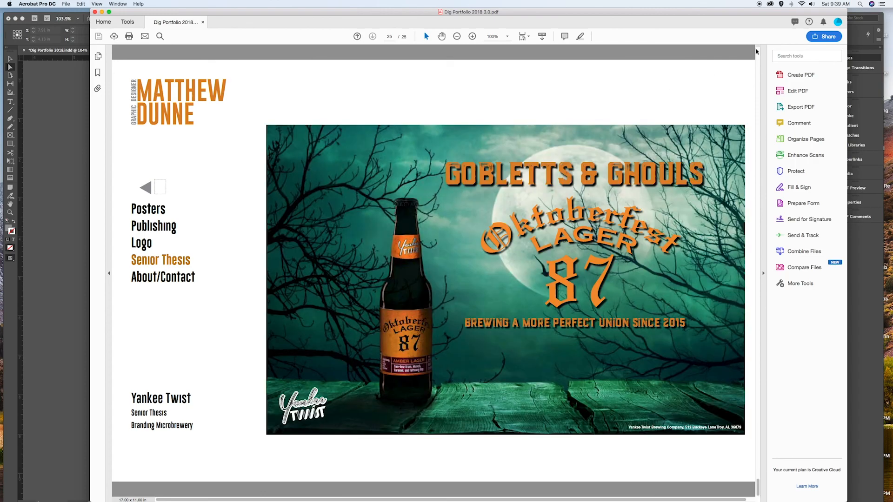